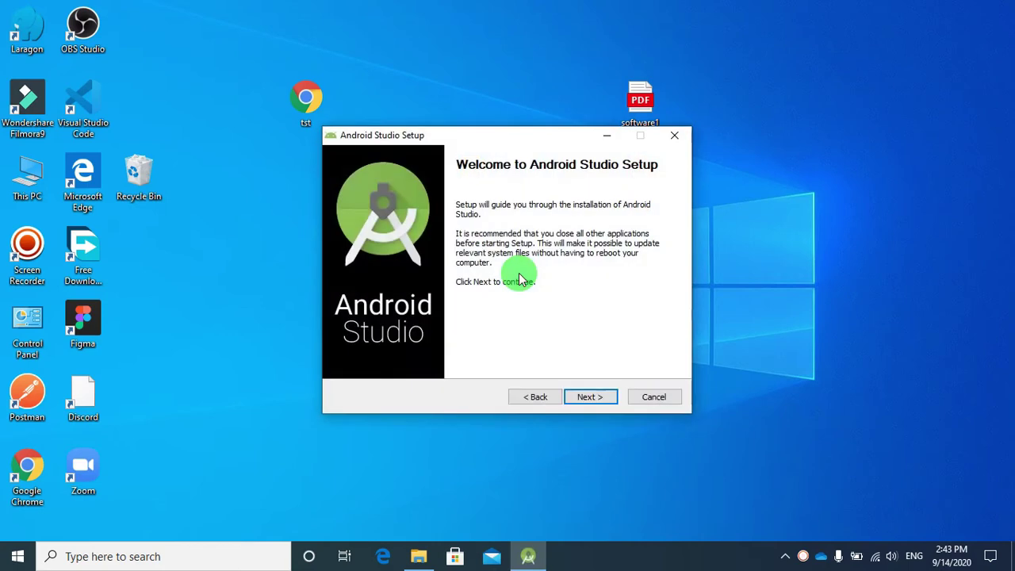
Install Android Studio with the Android Virtual Device component in the Android Studio Start Menu folder, and launch it on completion
{"action": "left_click", "coordinate": [590, 398]}
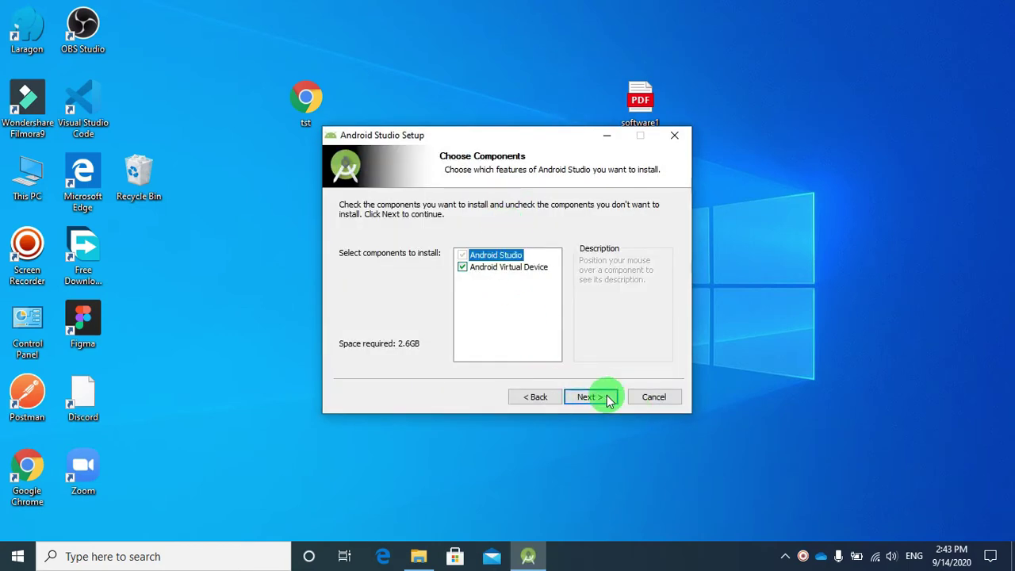
{"action": "left_click", "coordinate": [601, 397]}
{"action": "left_click", "coordinate": [601, 400]}
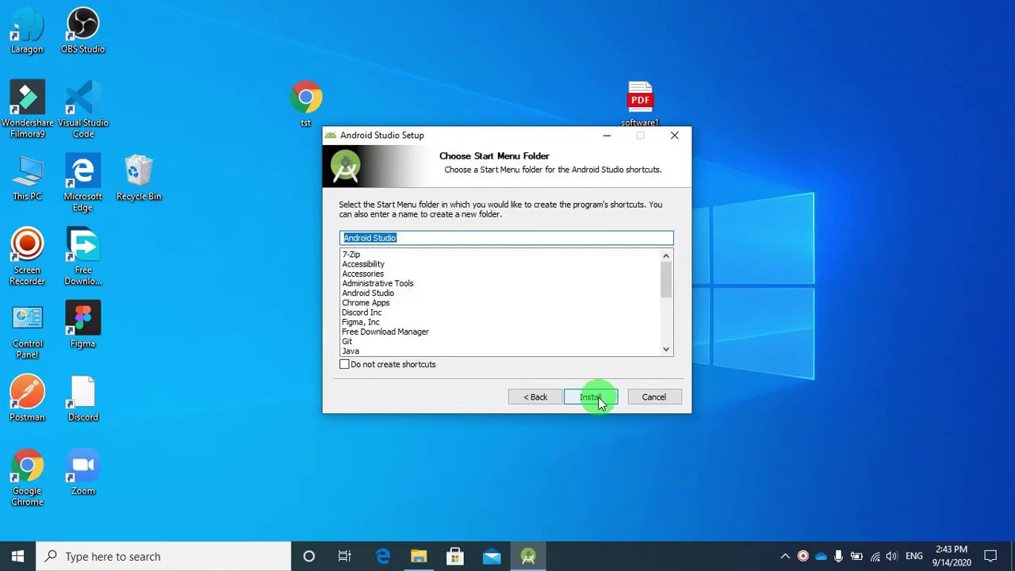
{"action": "left_click", "coordinate": [600, 399]}
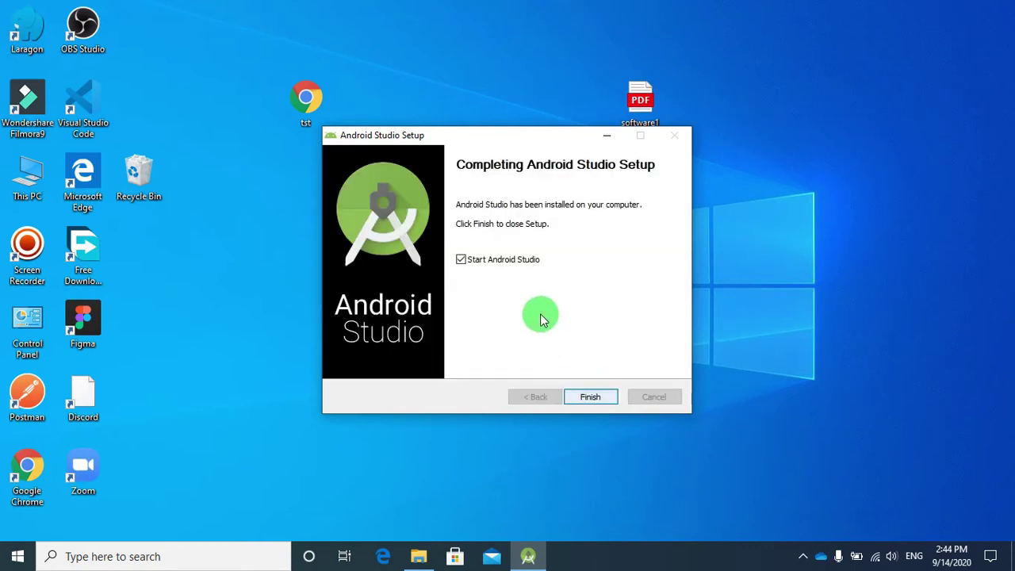
{"action": "left_click", "coordinate": [607, 397]}
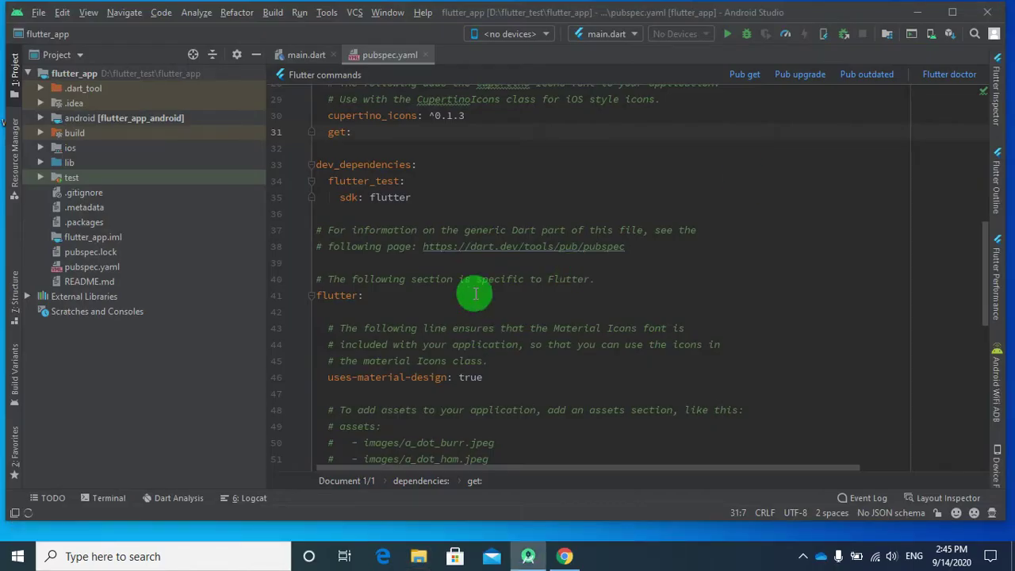
Close the open flutter_app project and remove getx_counter and flutter_app from the recent projects
{"action": "left_click", "coordinate": [39, 12]}
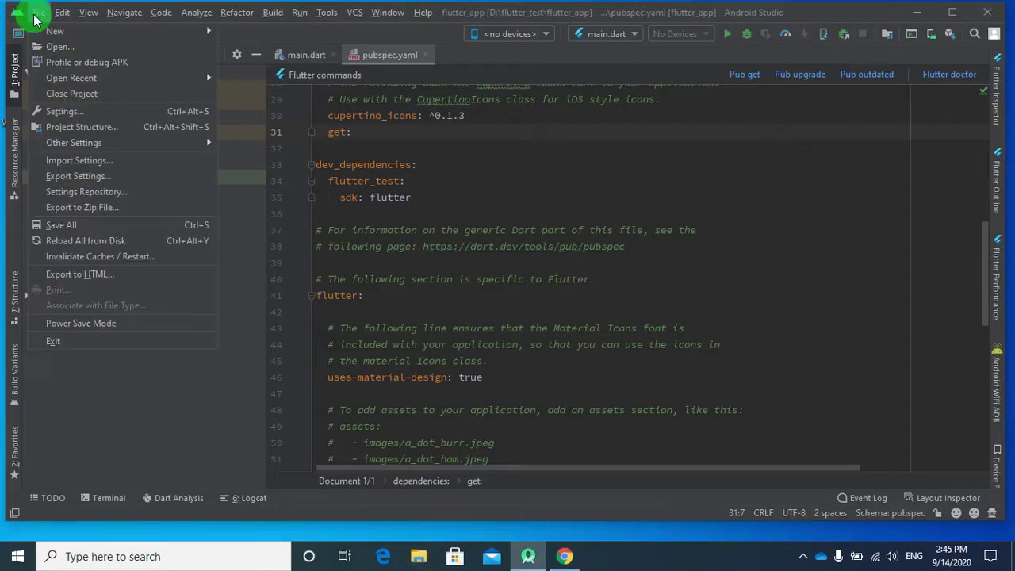
{"action": "left_click", "coordinate": [84, 93]}
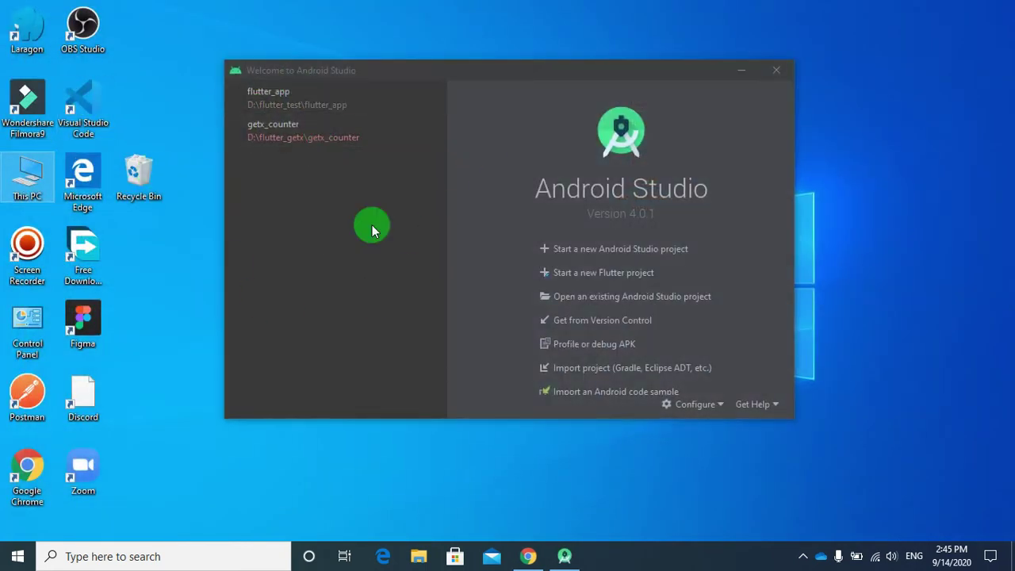
{"action": "left_click", "coordinate": [431, 130]}
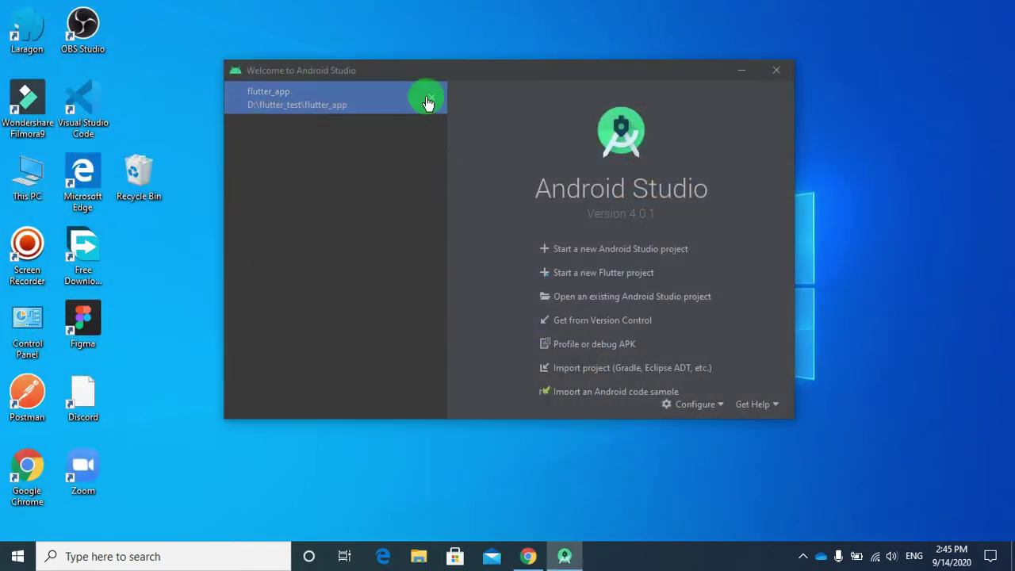
{"action": "left_click", "coordinate": [431, 97]}
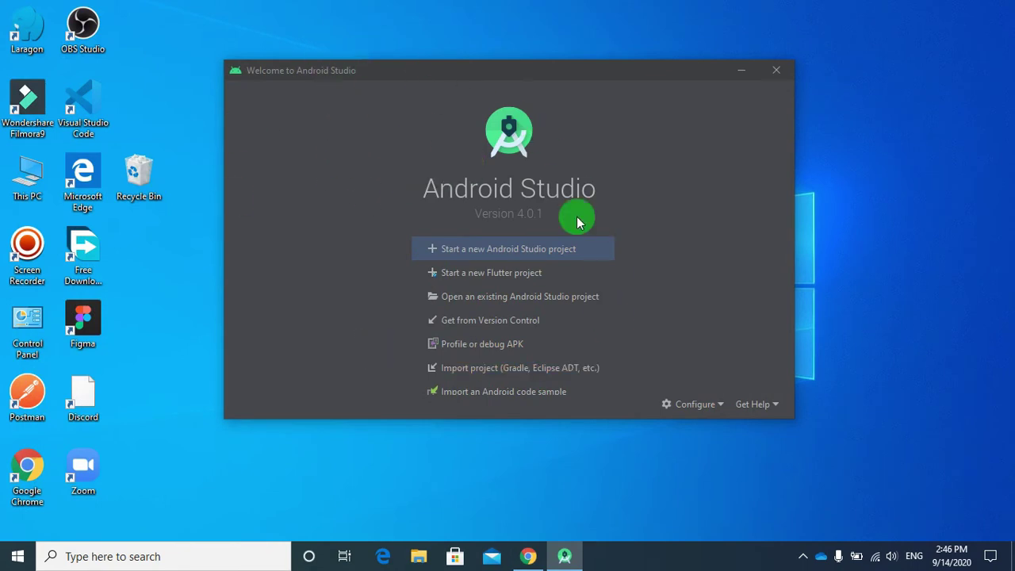
Search the plugin marketplace for "flutter" from the welcome screen's configuration options
{"action": "left_click", "coordinate": [695, 409]}
{"action": "left_click", "coordinate": [706, 406]}
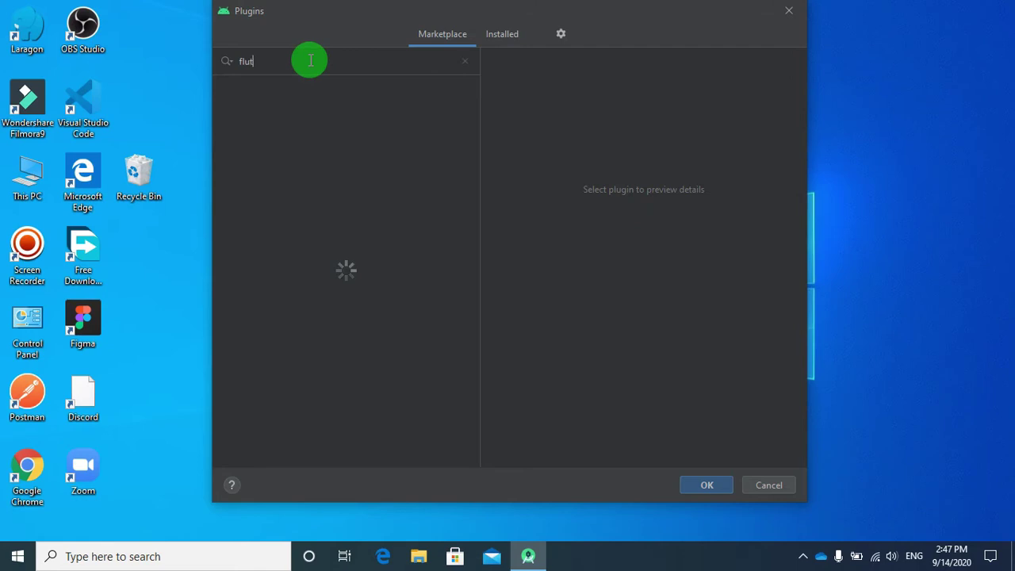
{"action": "type", "text": "ter"}
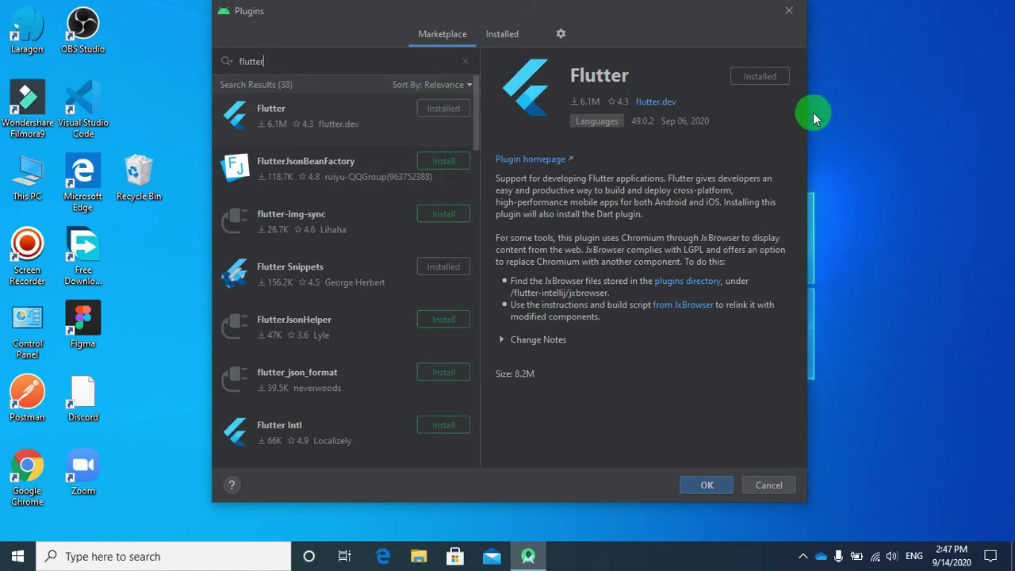
Review the installed Flutter, Flutter Snippets and FlutterAssetAutoCompletion plugins, and close the plugin manager
{"action": "left_click", "coordinate": [513, 36]}
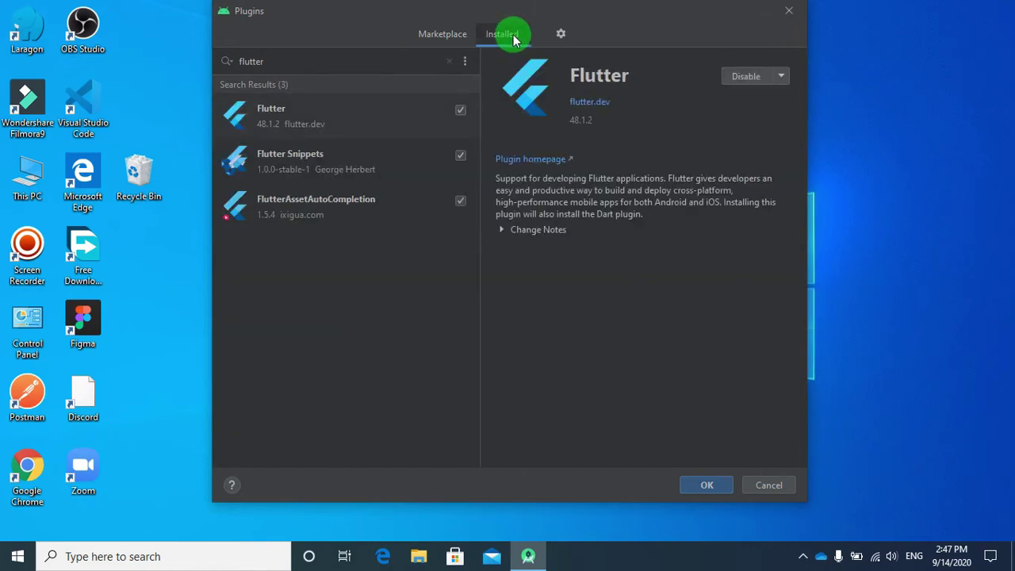
{"action": "left_click", "coordinate": [456, 35]}
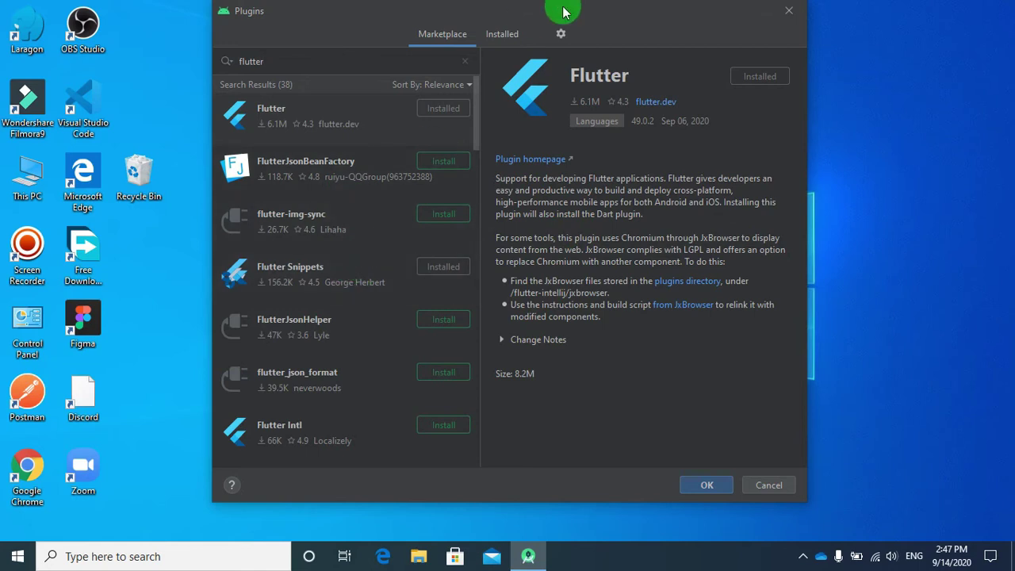
{"action": "left_click", "coordinate": [502, 34]}
{"action": "left_click", "coordinate": [342, 157]}
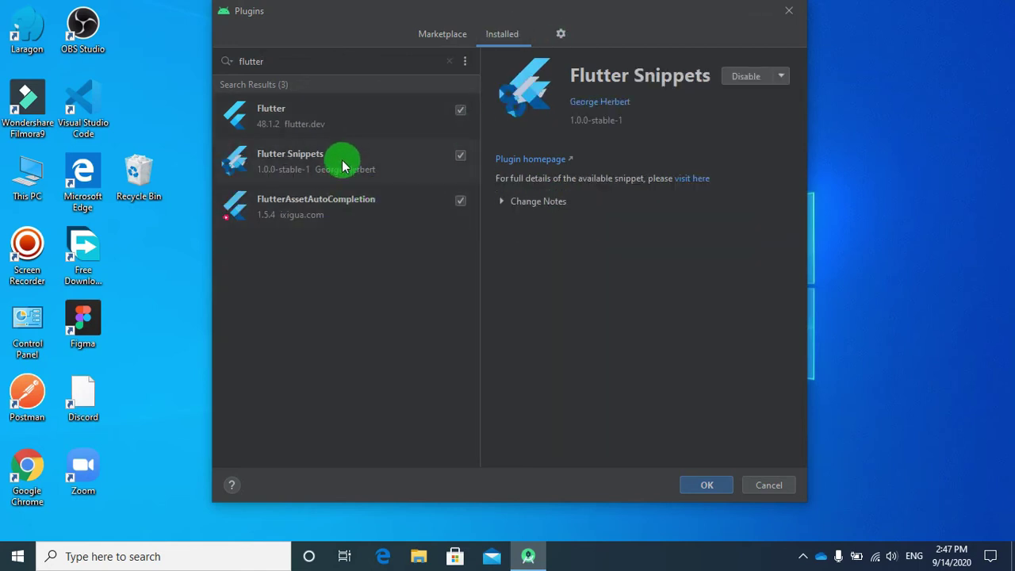
{"action": "left_click", "coordinate": [341, 202]}
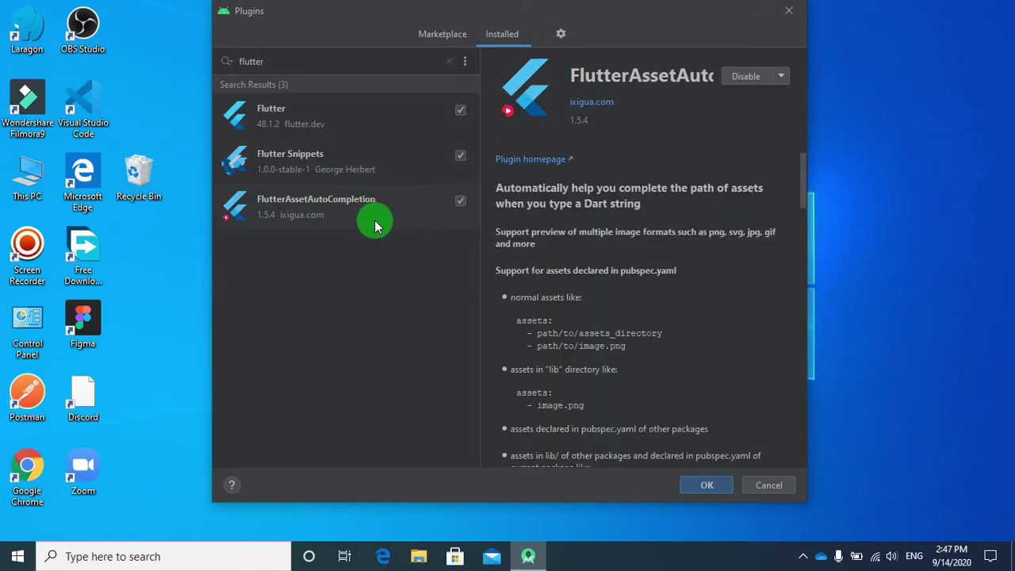
{"action": "left_click", "coordinate": [325, 155]}
{"action": "left_click", "coordinate": [319, 115]}
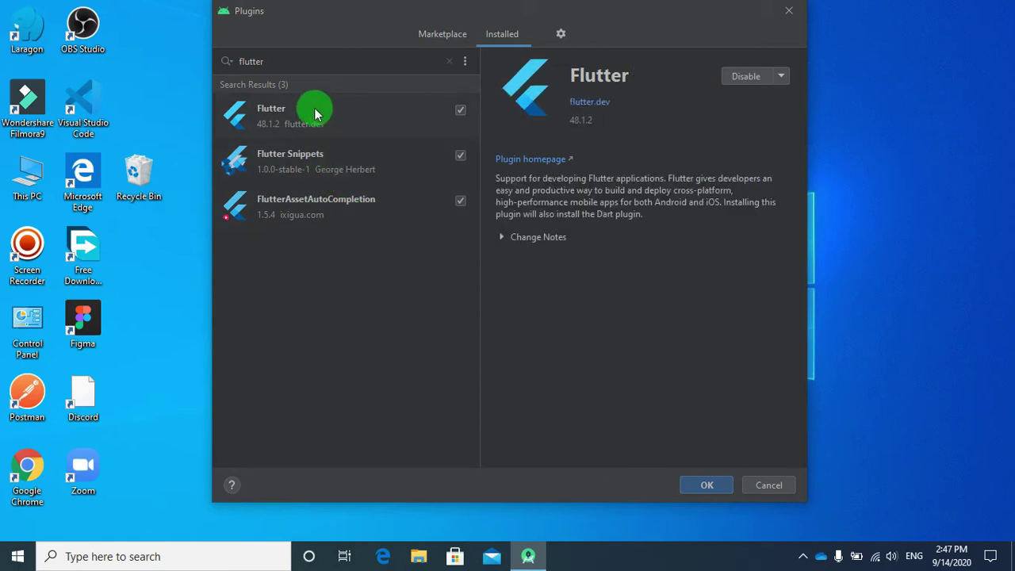
{"action": "left_click", "coordinate": [446, 35]}
{"action": "left_click", "coordinate": [787, 16]}
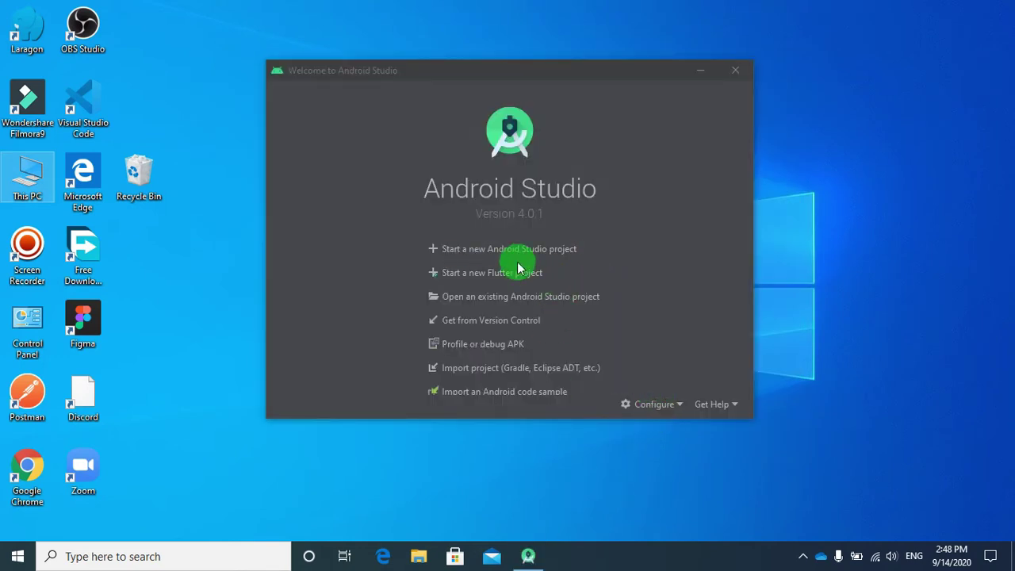
Start a new Flutter project of the Flutter Application type
{"action": "left_click", "coordinate": [482, 281]}
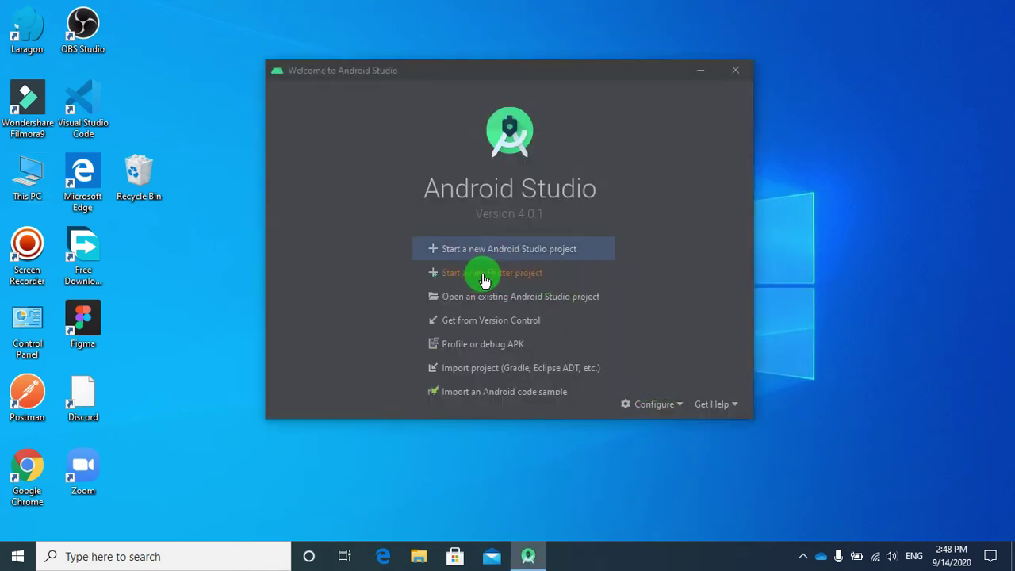
{"action": "left_click", "coordinate": [482, 277]}
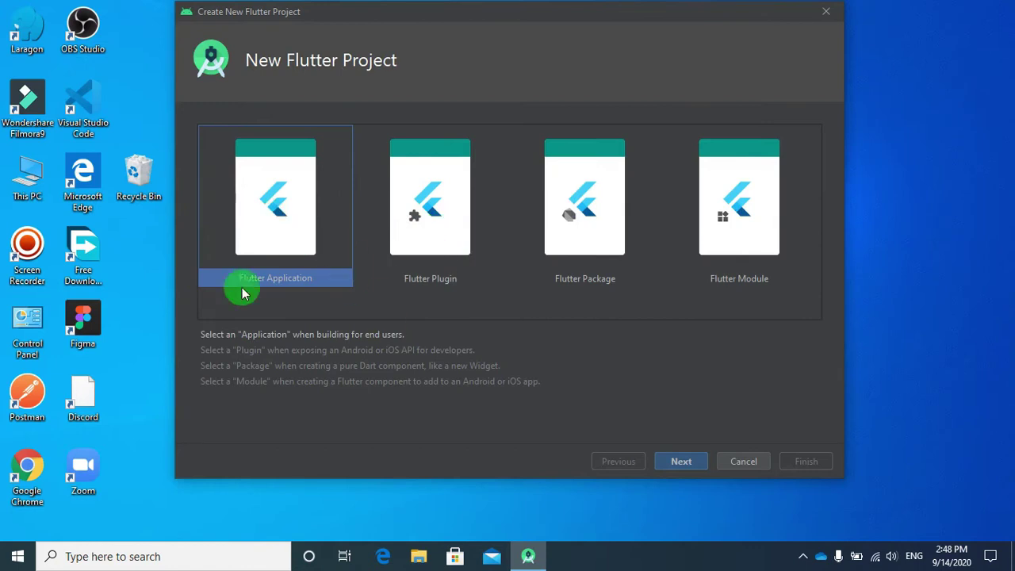
{"action": "left_click", "coordinate": [684, 461]}
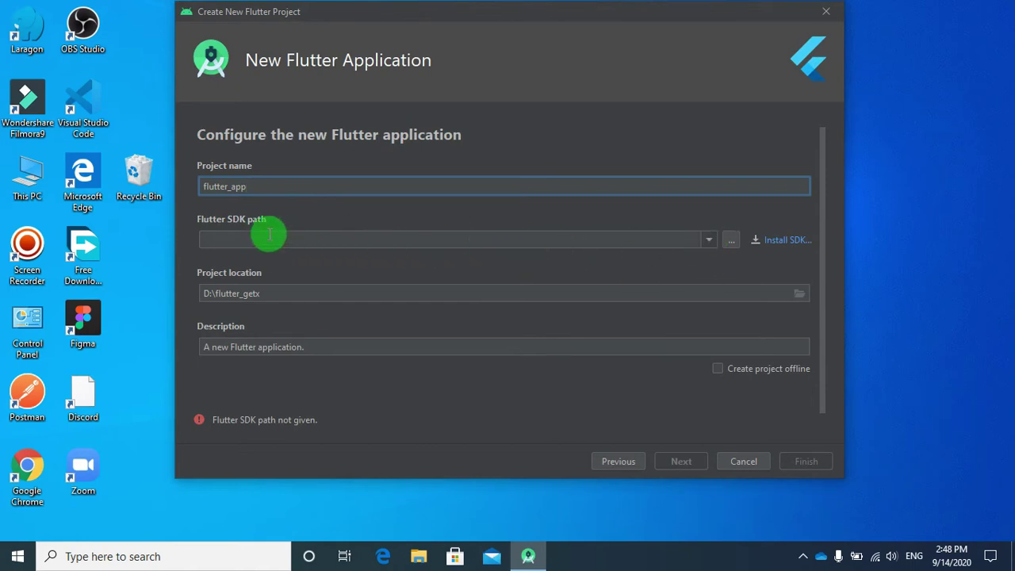
Set the Flutter SDK path to C:\src\flutter for the new application
{"action": "left_click", "coordinate": [241, 238]}
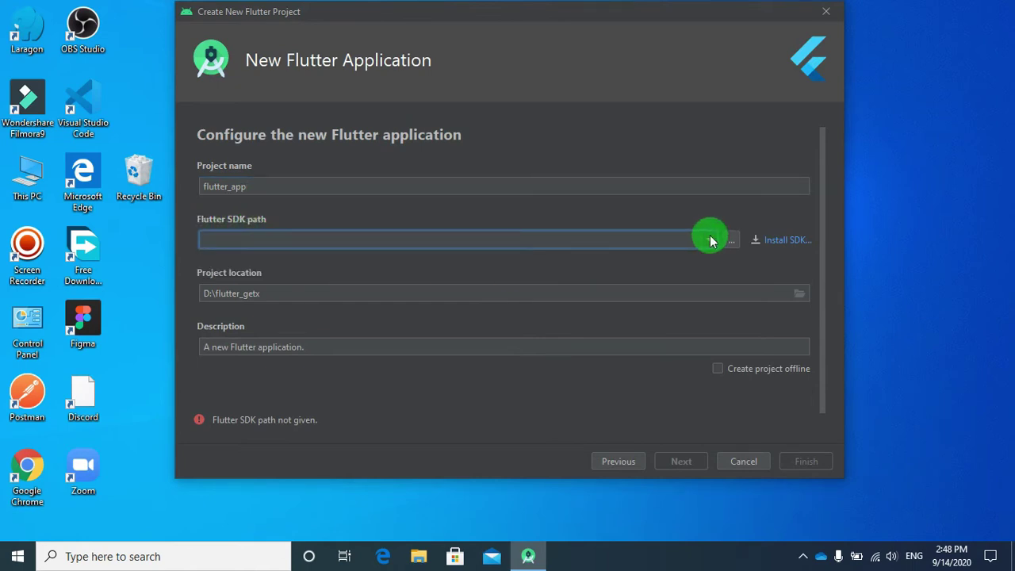
{"action": "left_click", "coordinate": [733, 246]}
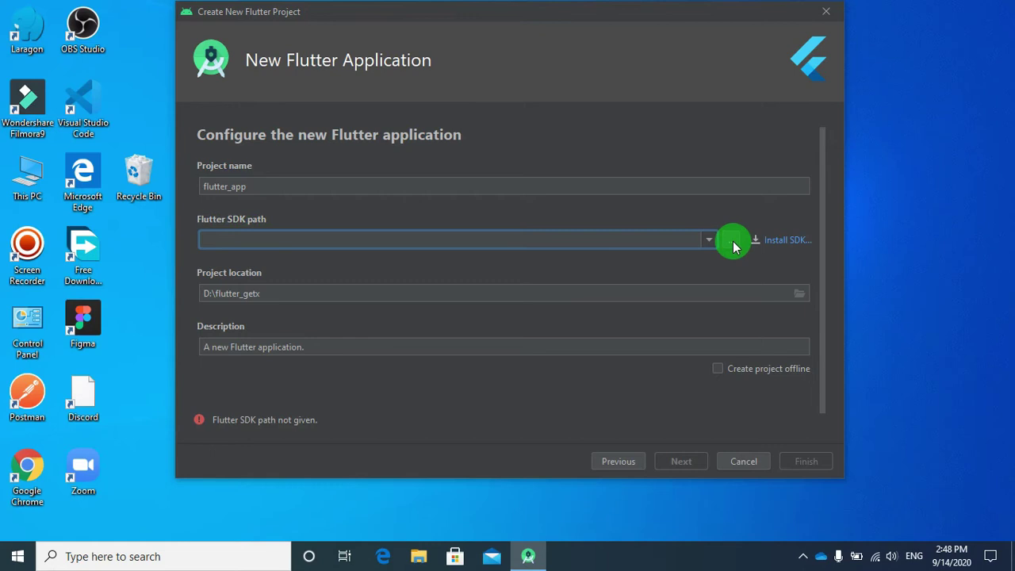
{"action": "left_click", "coordinate": [364, 174]}
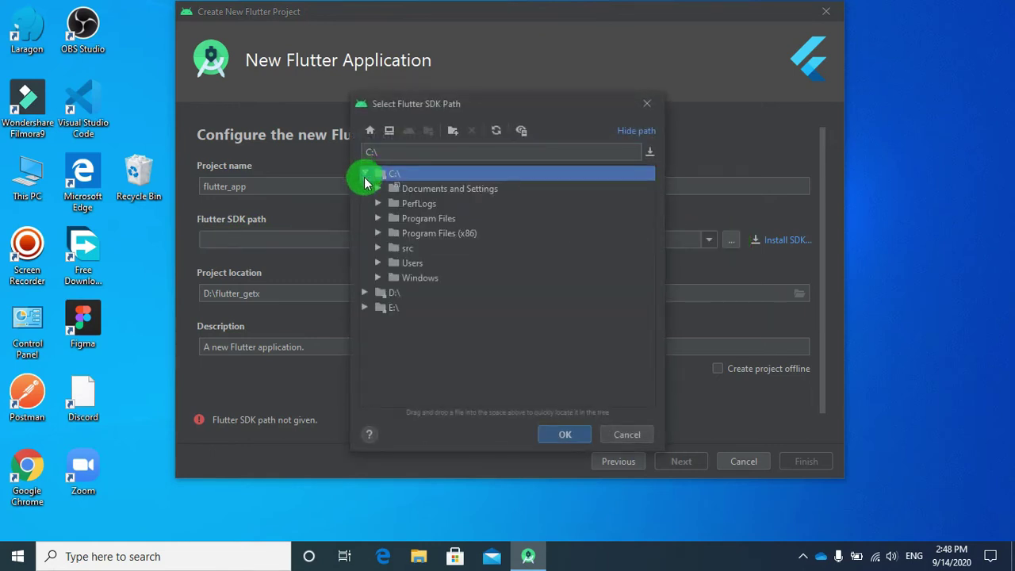
{"action": "left_click", "coordinate": [377, 247]}
{"action": "left_click", "coordinate": [431, 265]}
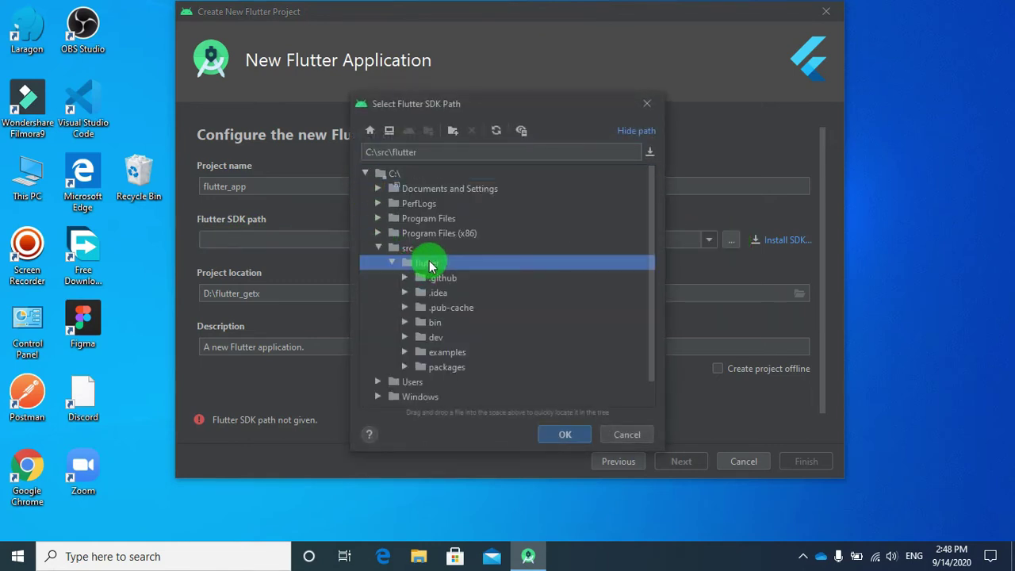
{"action": "left_click", "coordinate": [565, 436]}
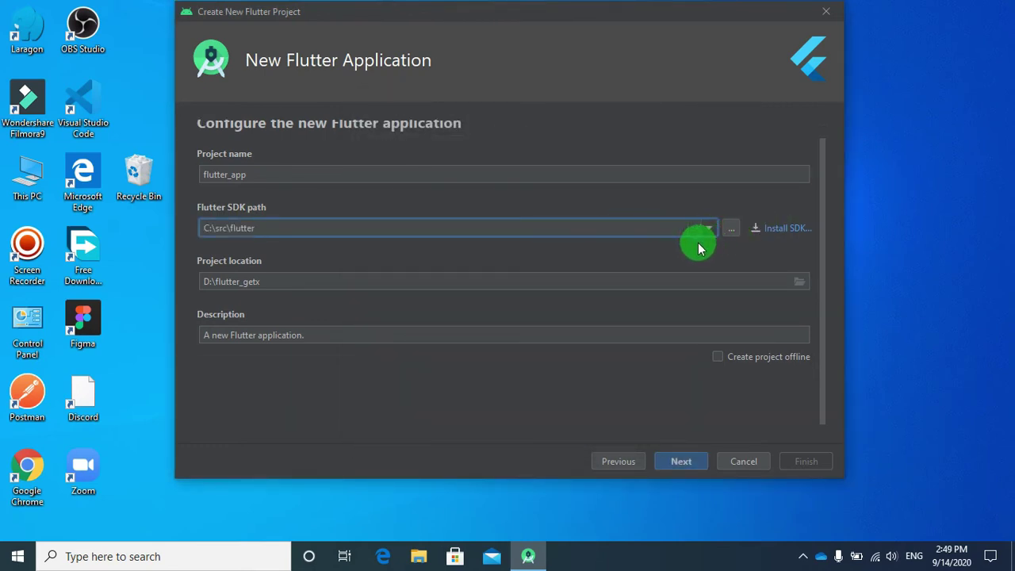
Choose D:\flutter_getx as the project location and continue to the package name settings
{"action": "left_click_drag", "start_coordinate": [262, 285], "coordinate": [243, 271]}
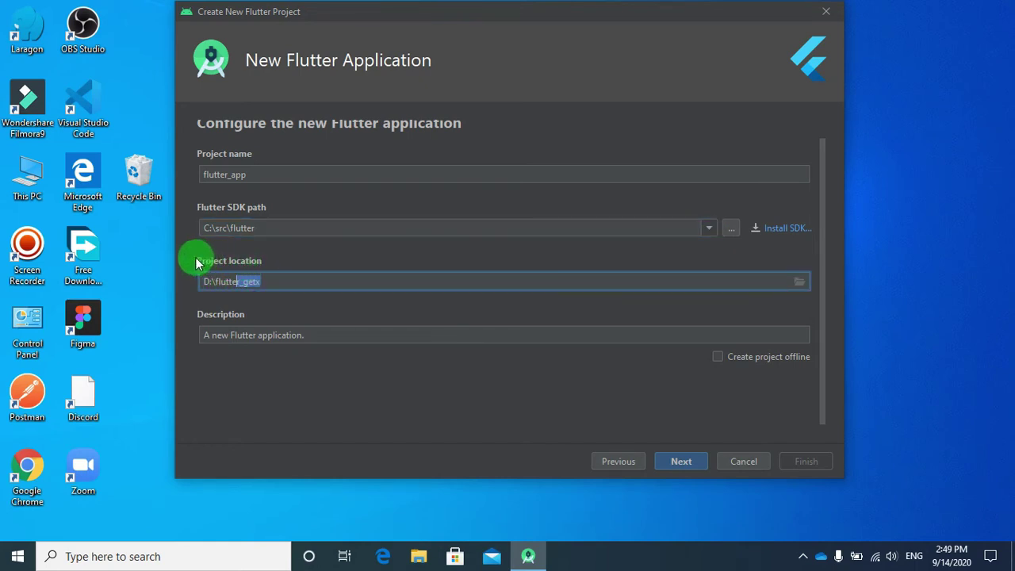
{"action": "left_click", "coordinate": [799, 281]}
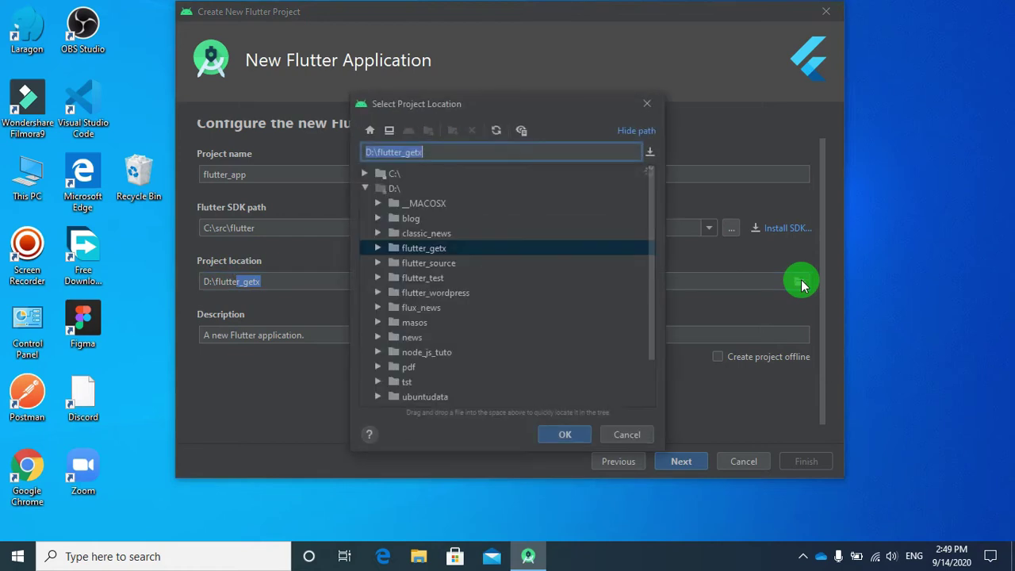
{"action": "left_click", "coordinate": [379, 248]}
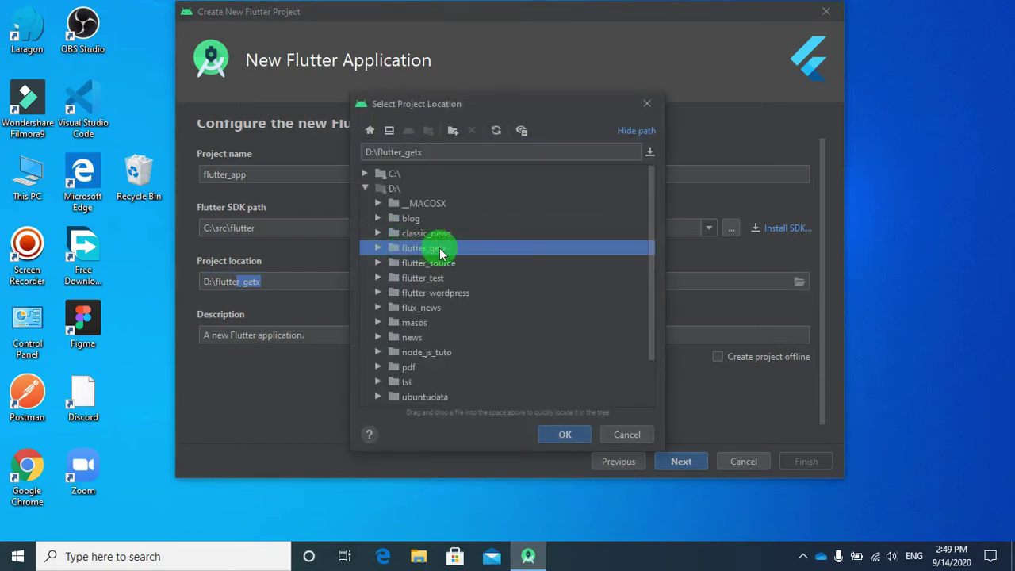
{"action": "left_click", "coordinate": [562, 434]}
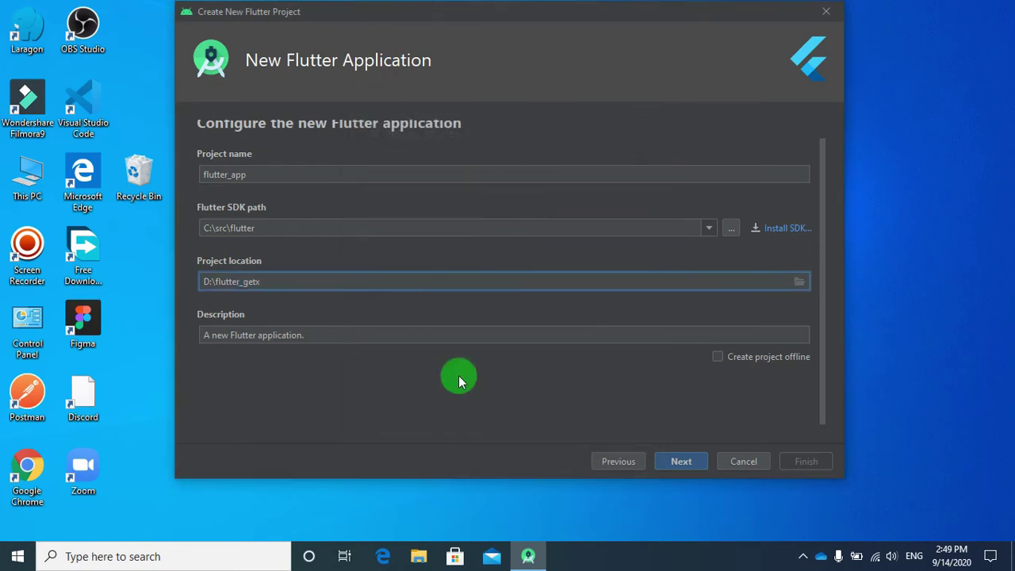
{"action": "left_click", "coordinate": [693, 460]}
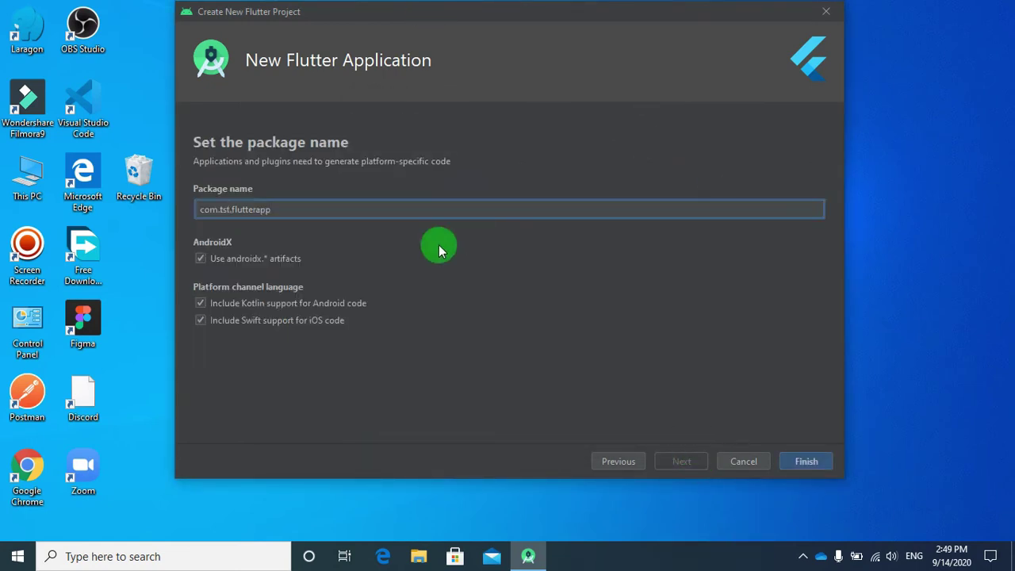
Create the project with the package name com.tst.flutterapp and dismiss the tip of the day
{"action": "left_click_drag", "start_coordinate": [271, 209], "coordinate": [301, 204]}
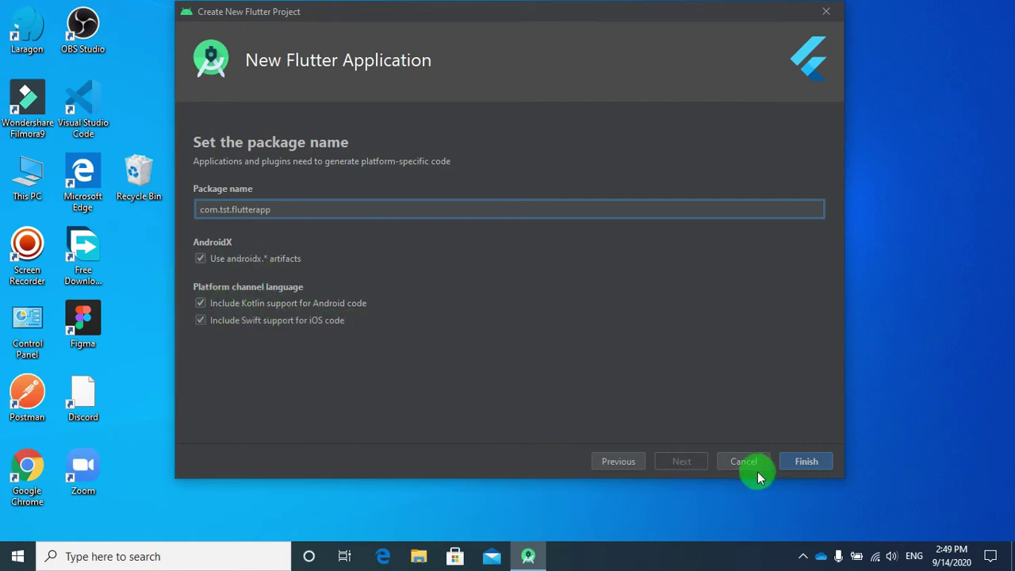
{"action": "left_click", "coordinate": [802, 460]}
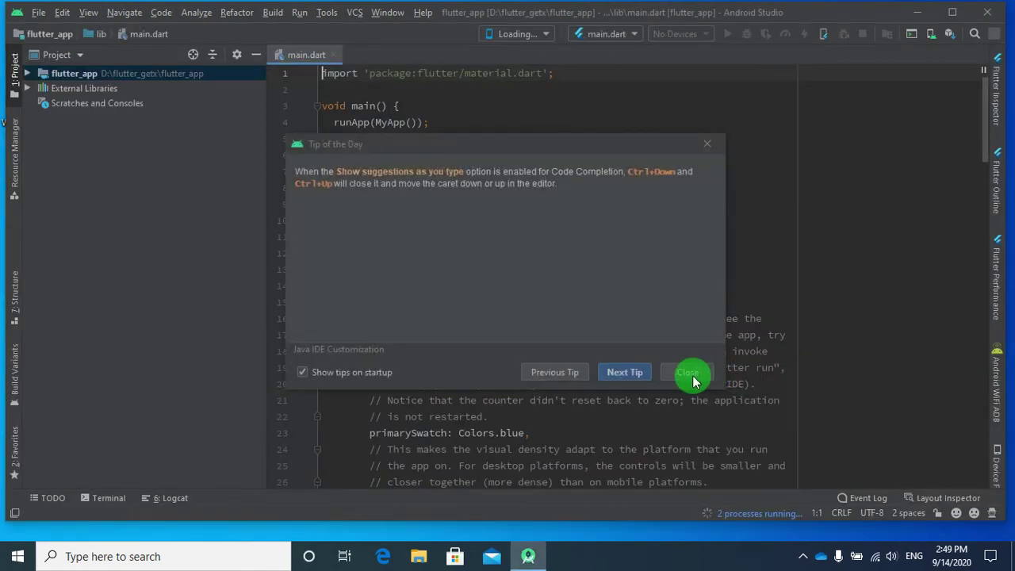
{"action": "left_click", "coordinate": [690, 374]}
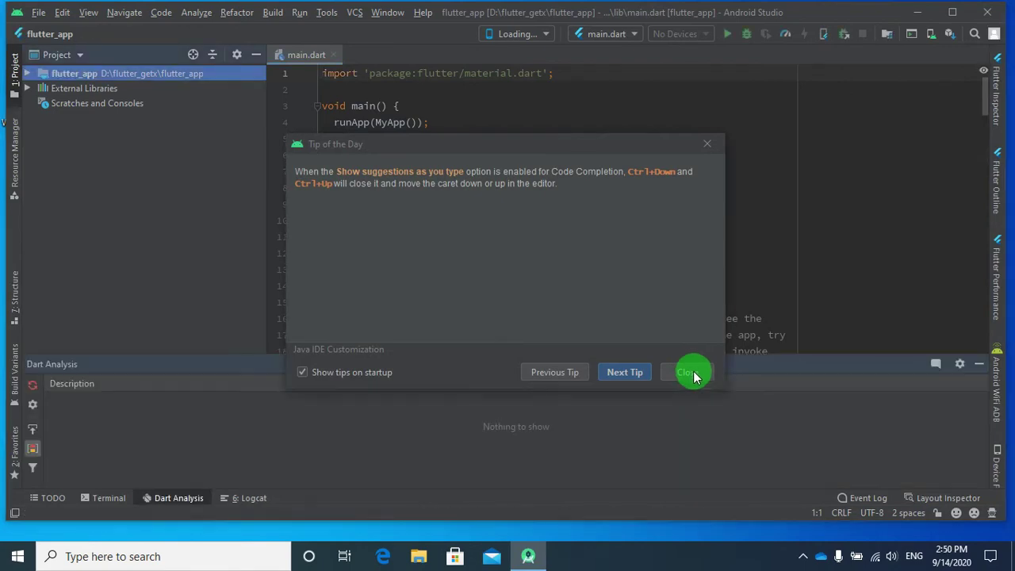
Minimize the project window, open a maximized Command Prompt and run flutter doctor -v to check the Flutter installation
{"action": "left_click", "coordinate": [917, 12]}
{"action": "left_click", "coordinate": [249, 556]}
{"action": "type", "text": "cmd"}
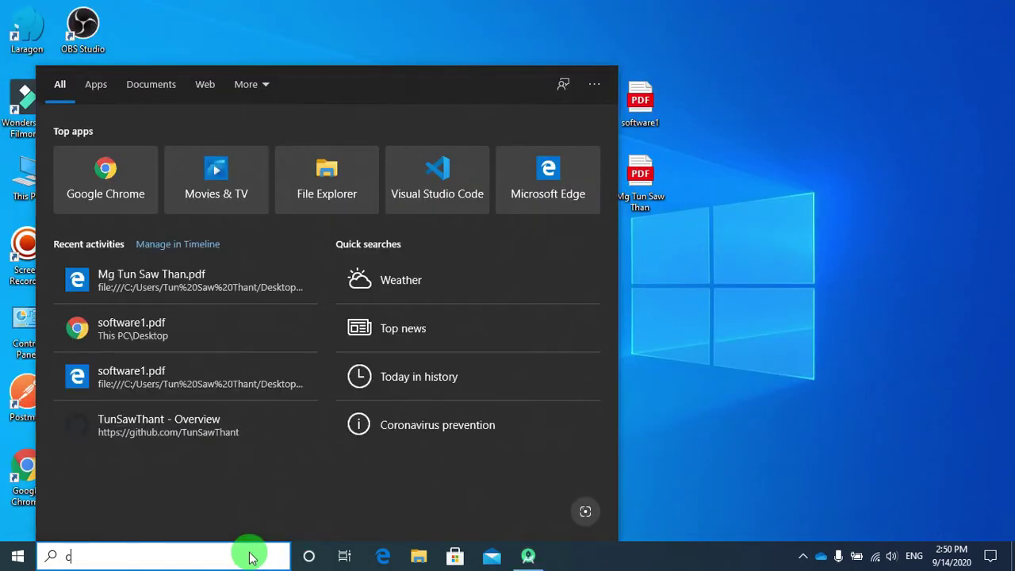
{"action": "key", "text": "Return"}
{"action": "type", "text": "flutter doctor -v"}
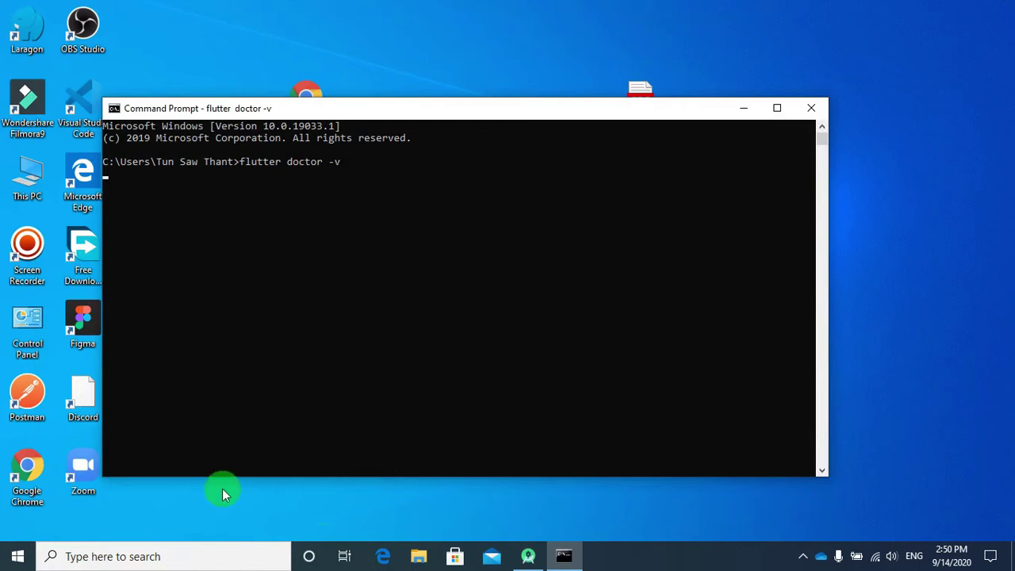
{"action": "left_click", "coordinate": [776, 109]}
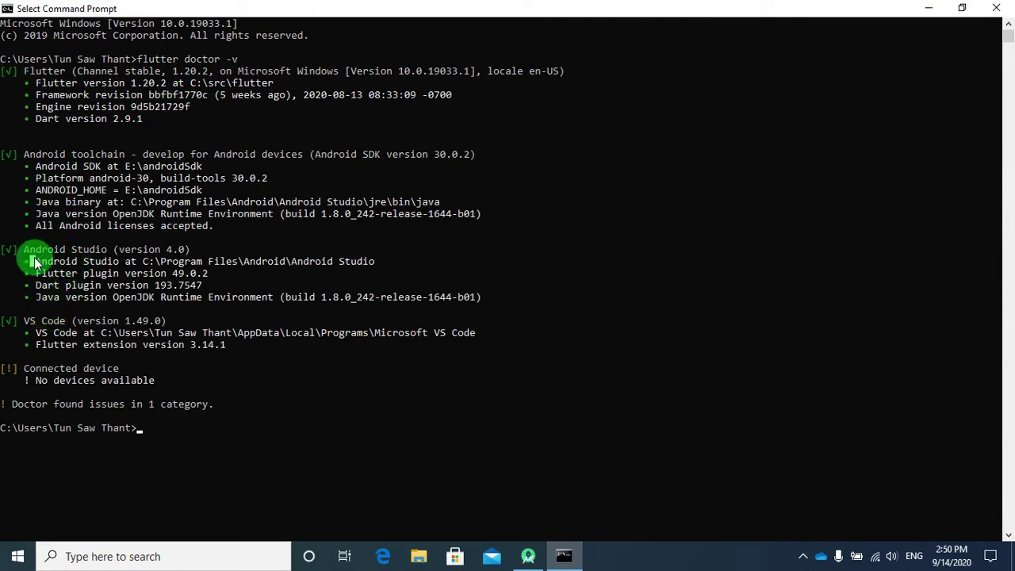
Examine the Android Studio installation path, Java version and VS Code extension lines in the flutter doctor output
{"action": "left_click_drag", "start_coordinate": [35, 261], "coordinate": [392, 264]}
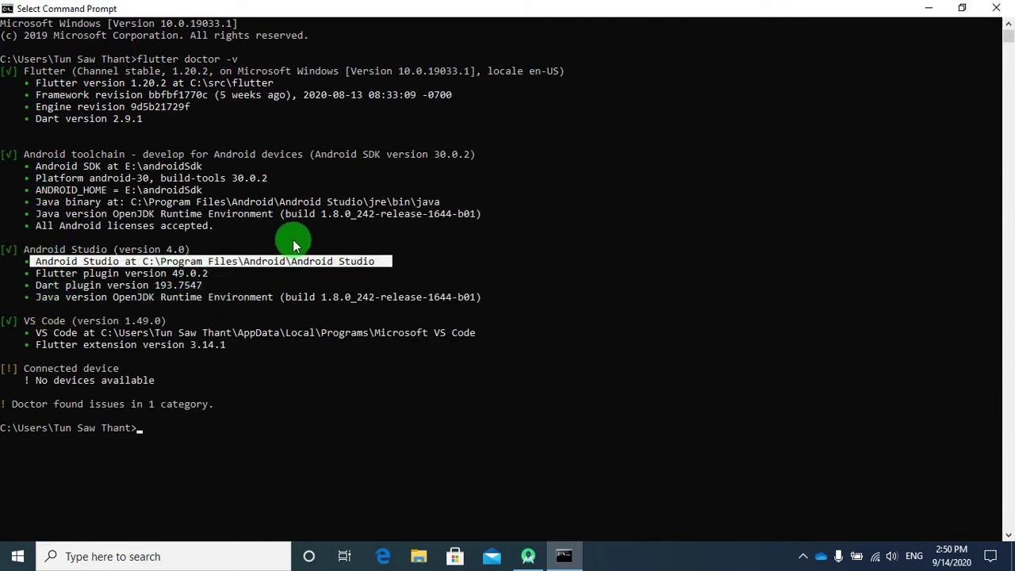
{"action": "left_click", "coordinate": [211, 296]}
{"action": "left_click_drag", "start_coordinate": [219, 300], "coordinate": [293, 311]}
{"action": "left_click", "coordinate": [235, 343]}
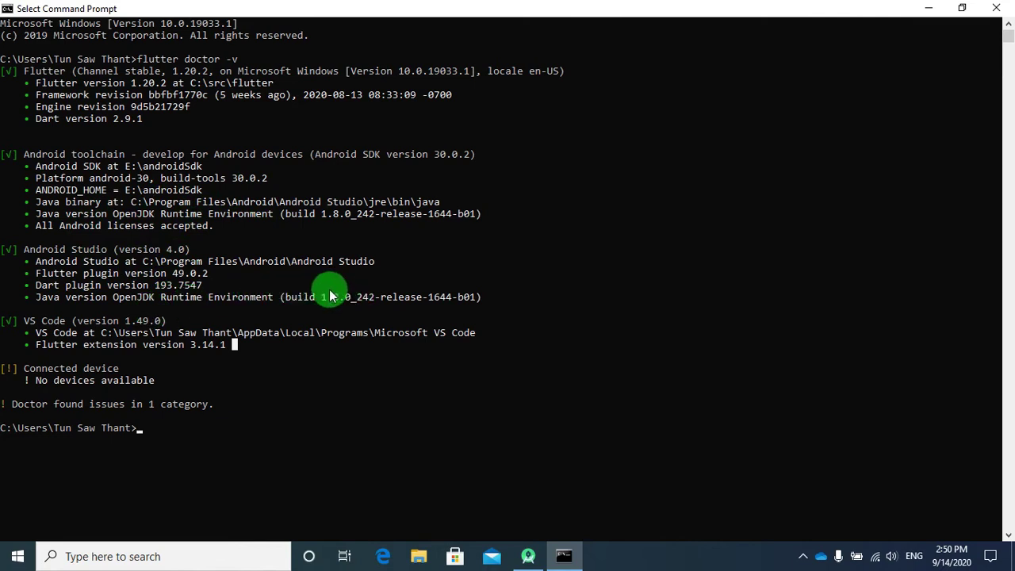
{"action": "left_click", "coordinate": [210, 558]}
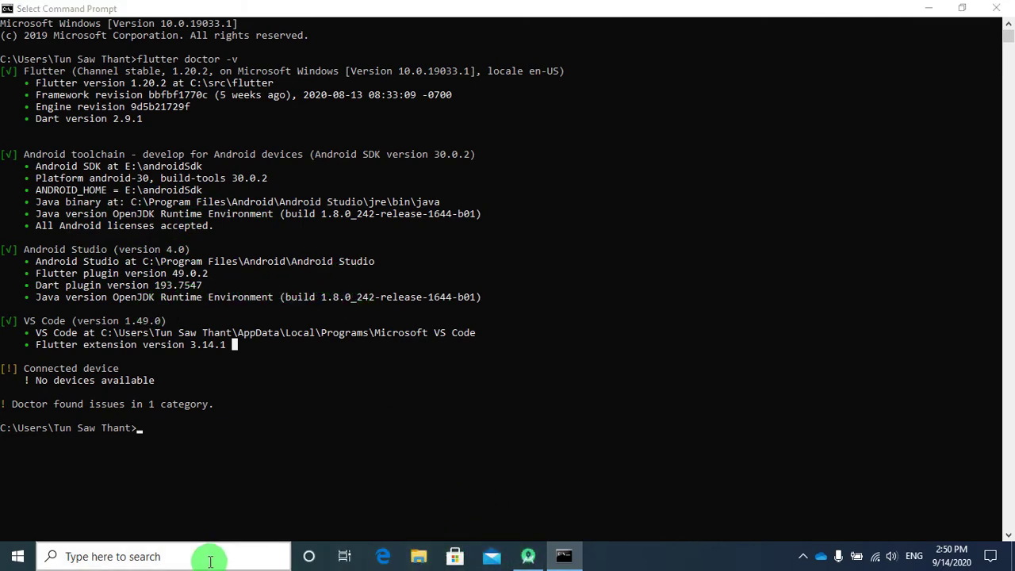
{"action": "left_click", "coordinate": [744, 470]}
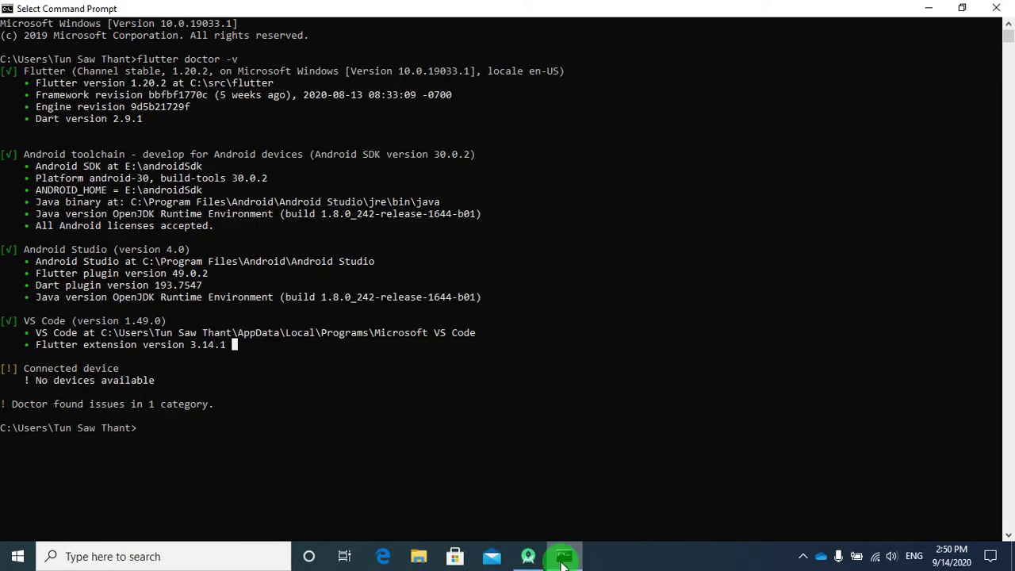
{"action": "left_click", "coordinate": [177, 552]}
{"action": "type", "text": "chro"}
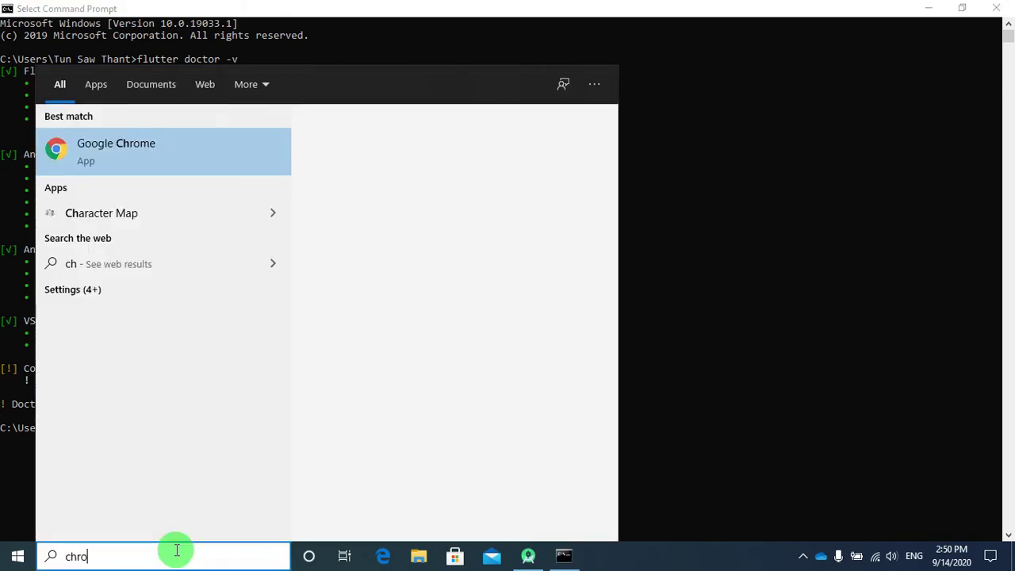
{"action": "key", "text": "Return"}
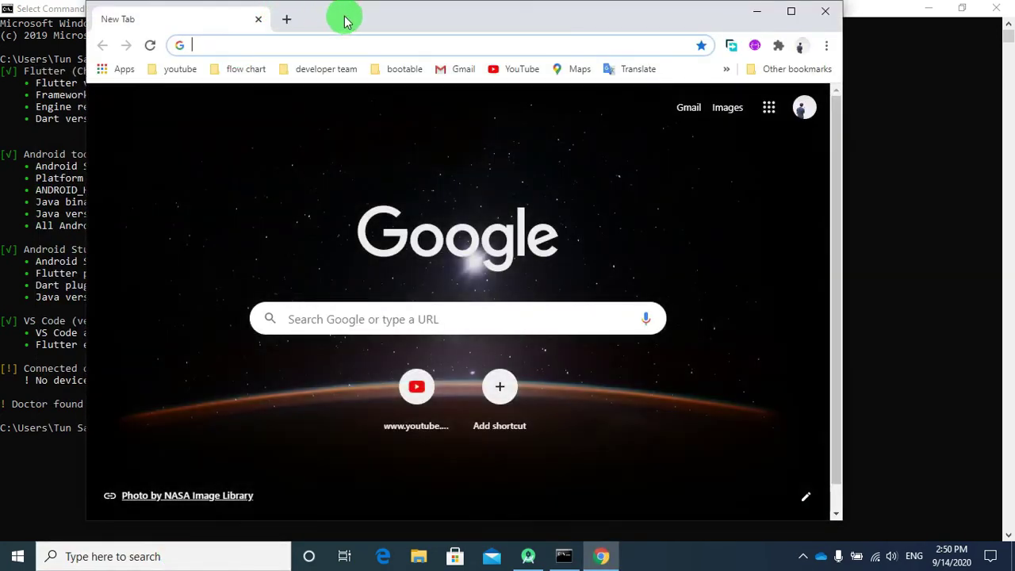
{"action": "left_click_drag", "start_coordinate": [344, 18], "coordinate": [447, 42]}
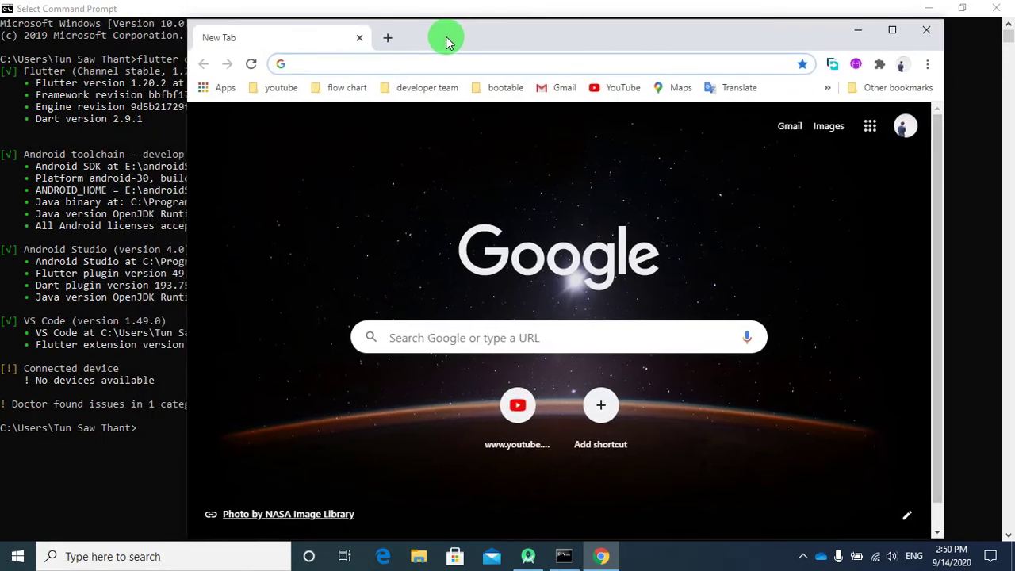
{"action": "type", "text": "flutte"}
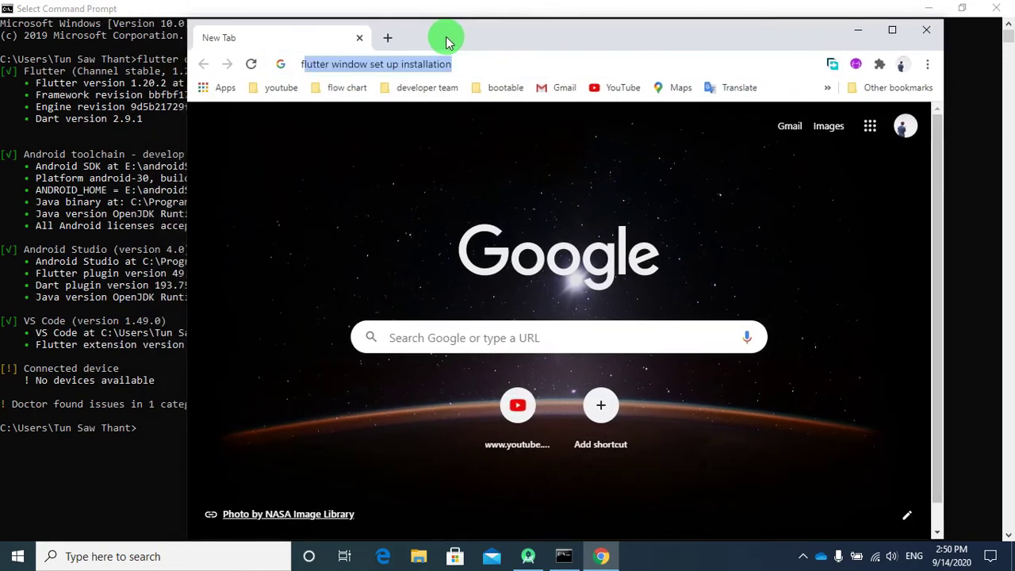
{"action": "type", "text": "r an"}
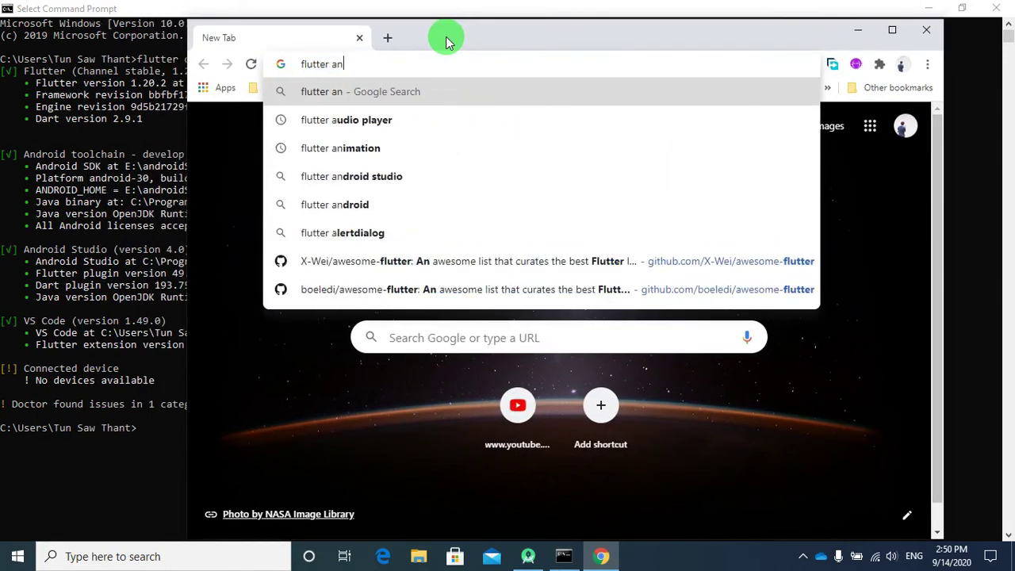
{"action": "type", "text": "droid li"}
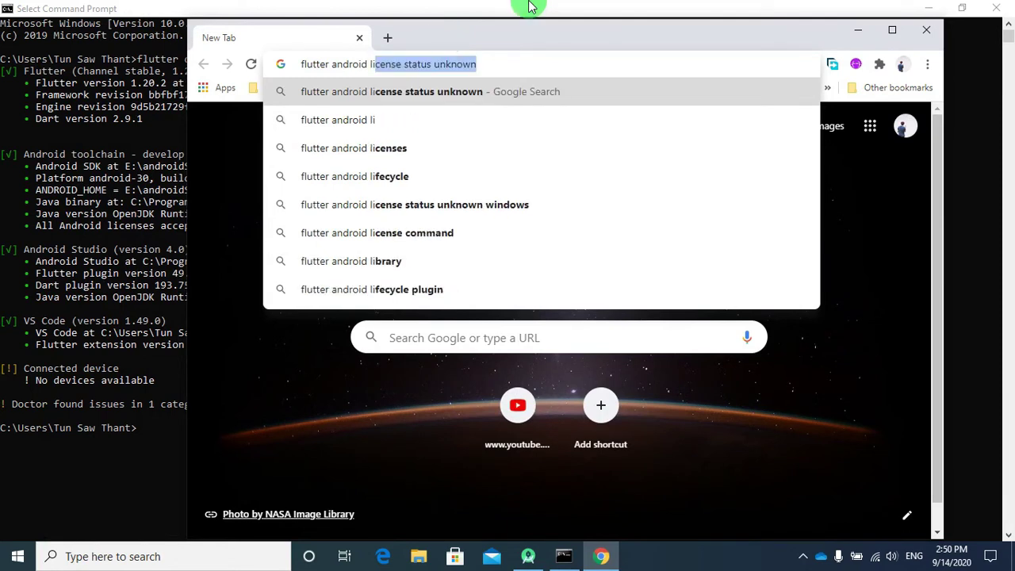
{"action": "left_click", "coordinate": [924, 29]}
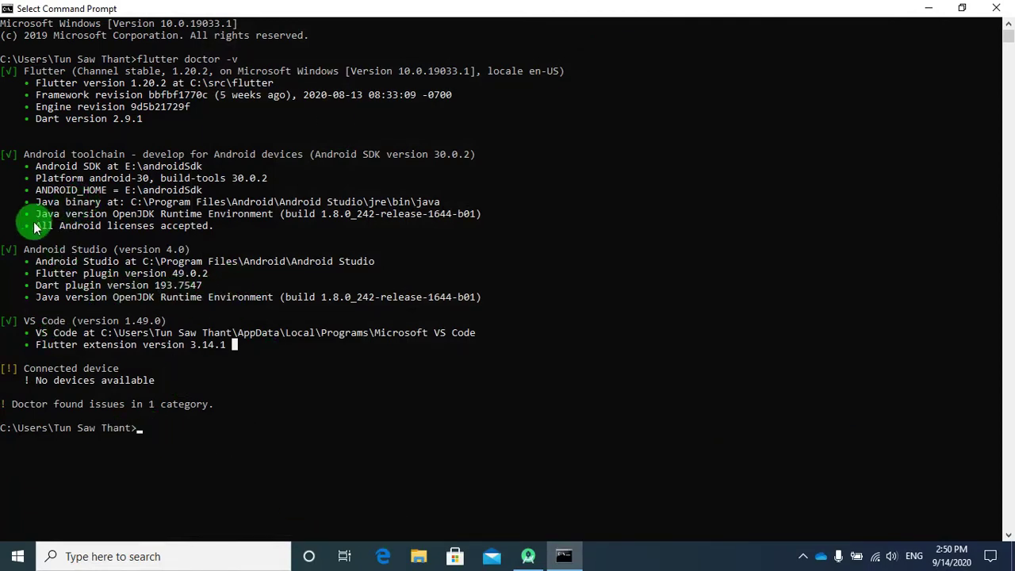
Examine the Java binary, Java version and ANDROID_HOME lines under Android toolchain in the flutter doctor output
{"action": "left_click_drag", "start_coordinate": [36, 208], "coordinate": [492, 212]}
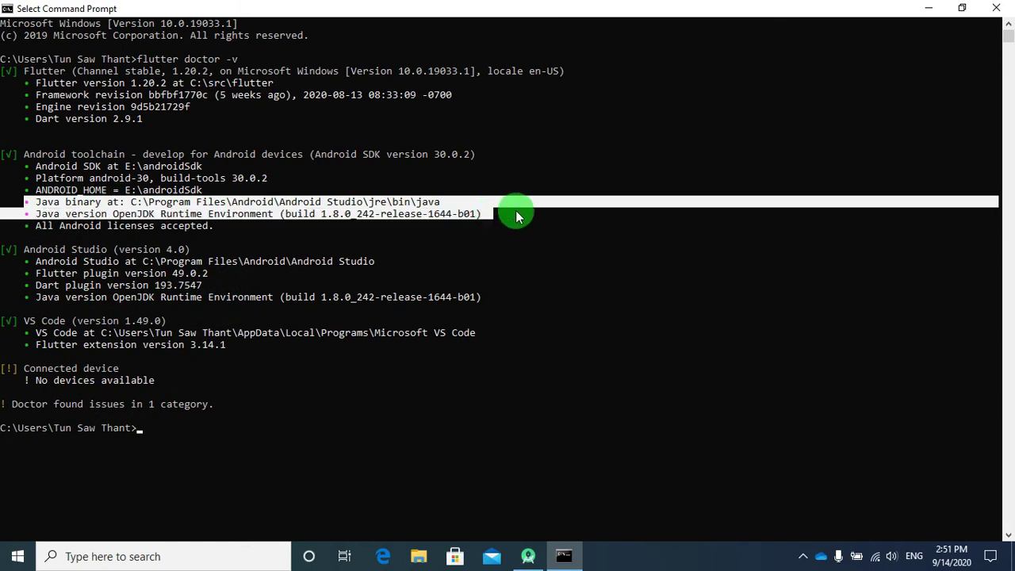
{"action": "left_click", "coordinate": [538, 201]}
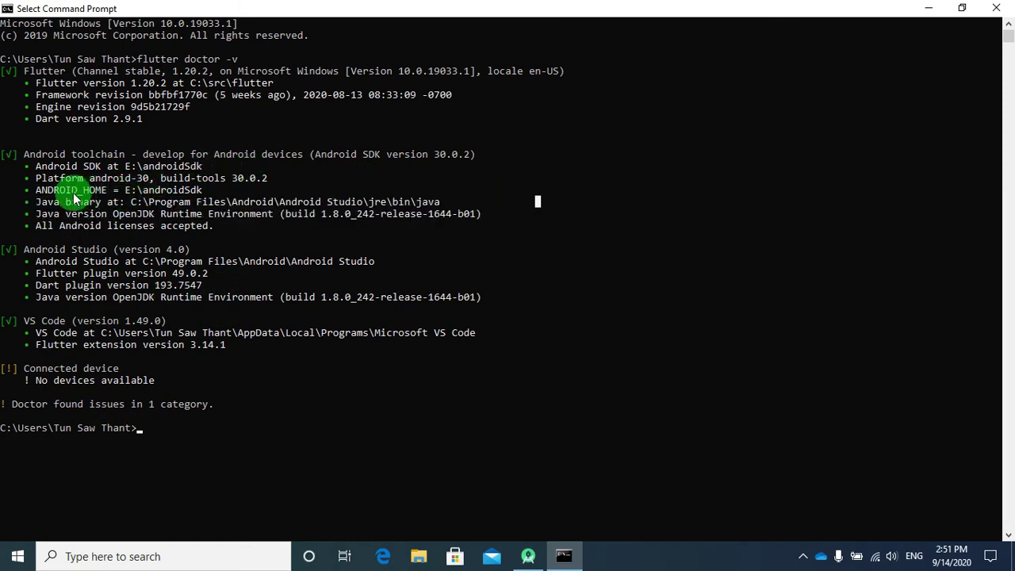
{"action": "left_click_drag", "start_coordinate": [39, 194], "coordinate": [212, 193]}
{"action": "left_click", "coordinate": [212, 192]}
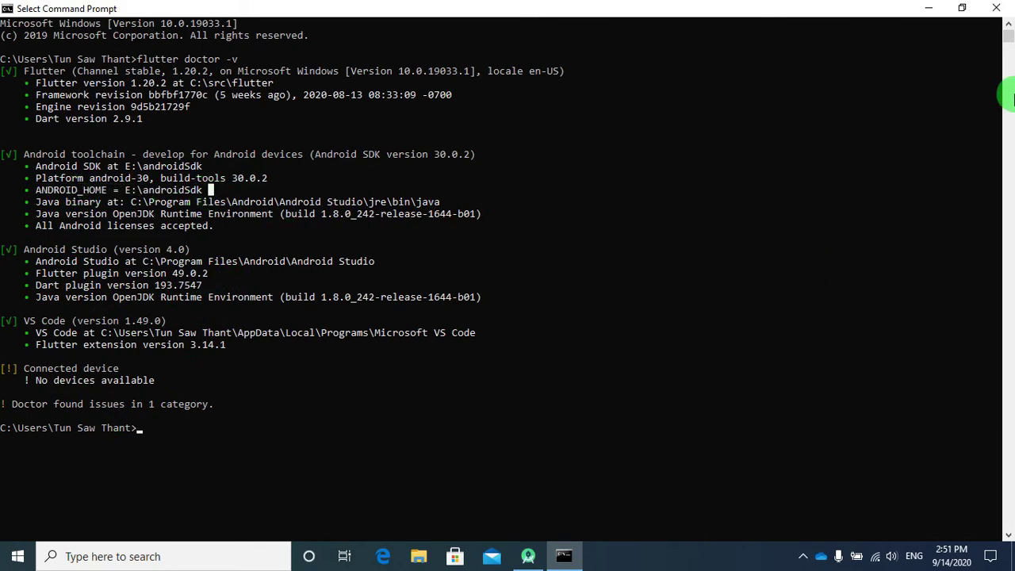
Close the Command Prompt, switch to Android Studio and select the Android 10.0+ (R) platform for installation in the SDK Manager
{"action": "left_click", "coordinate": [1006, 13]}
{"action": "left_click", "coordinate": [536, 556]}
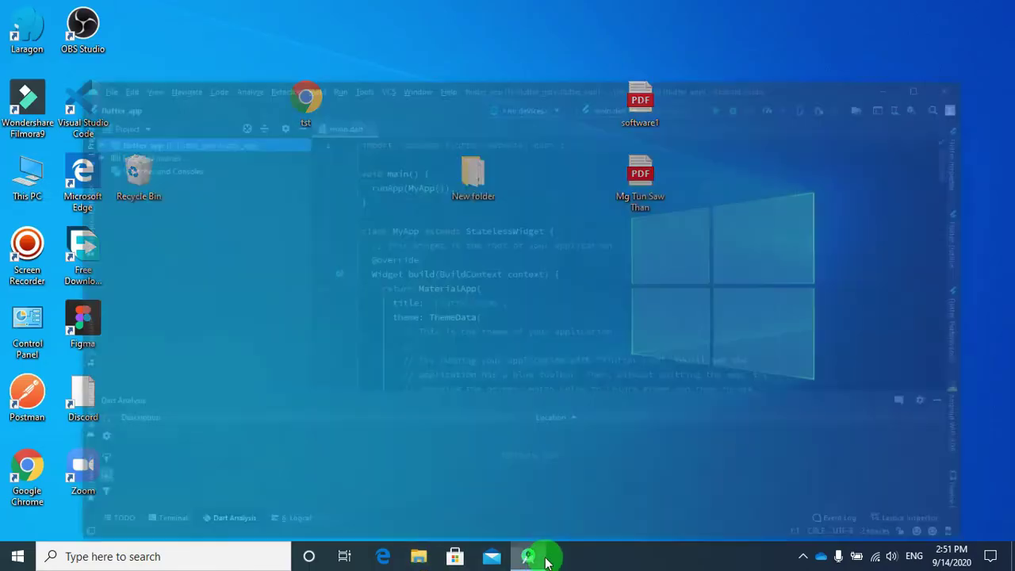
{"action": "left_click", "coordinate": [978, 363]}
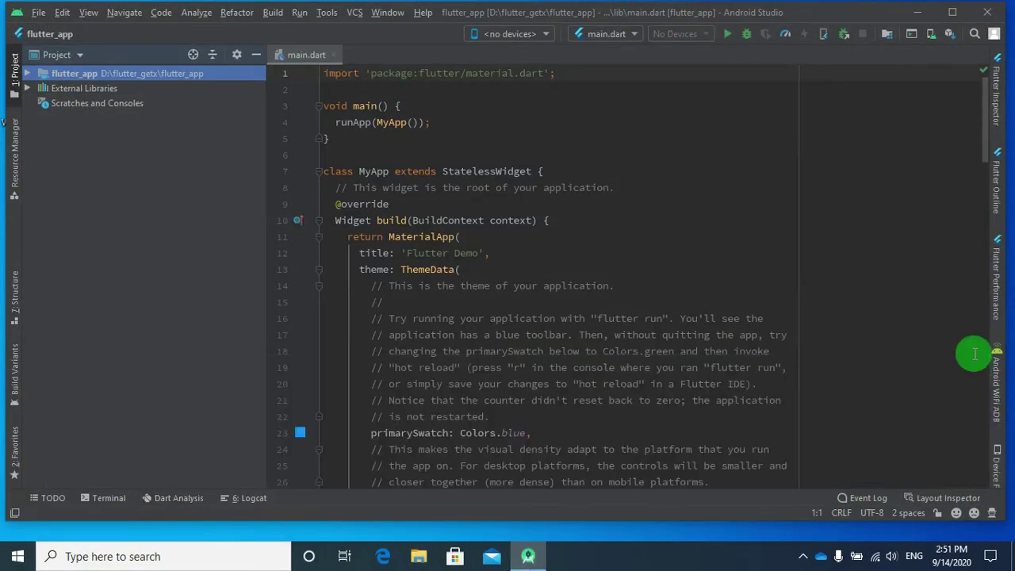
{"action": "left_click", "coordinate": [949, 37]}
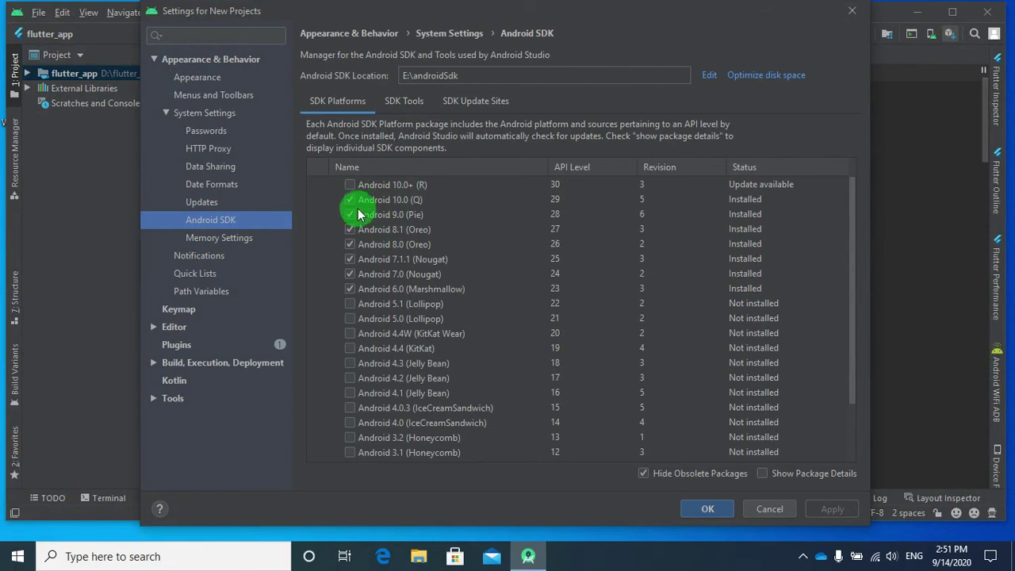
{"action": "left_click", "coordinate": [350, 185]}
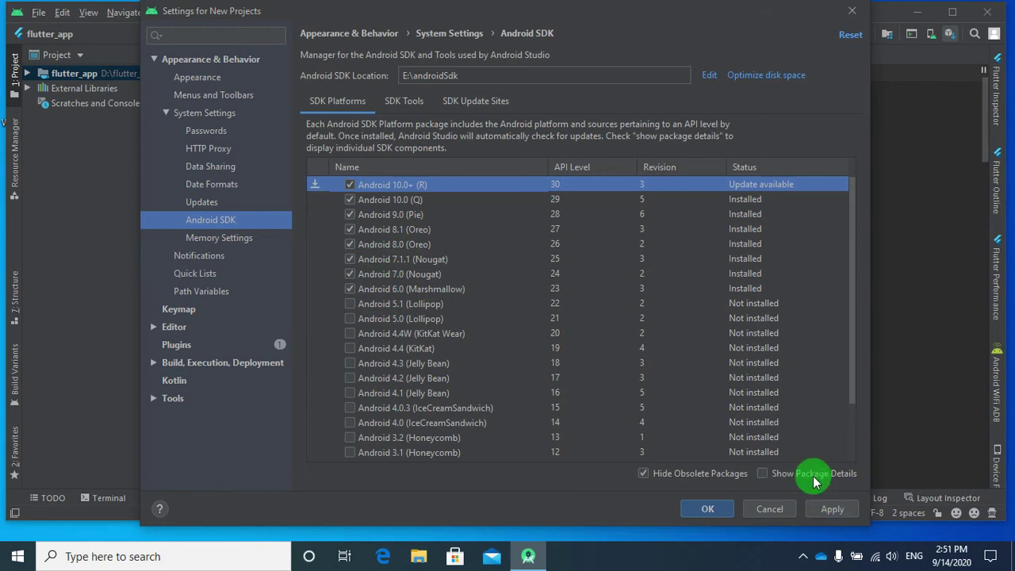
{"action": "left_click", "coordinate": [404, 101]}
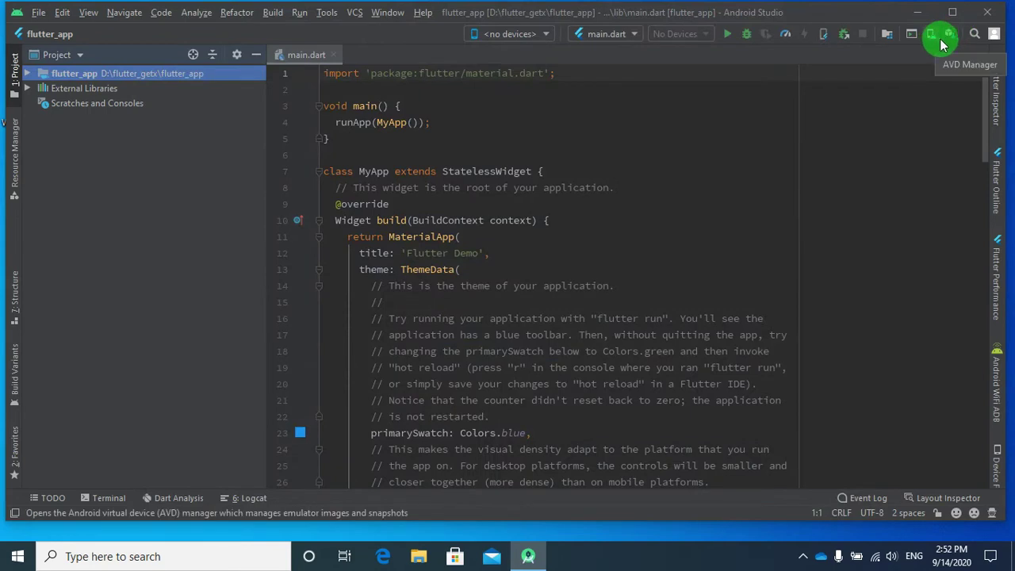
Check the Android SDK location in the SDK Manager and its install directory chooser, closing the dialogs and minimizing the project window
{"action": "left_click", "coordinate": [952, 36]}
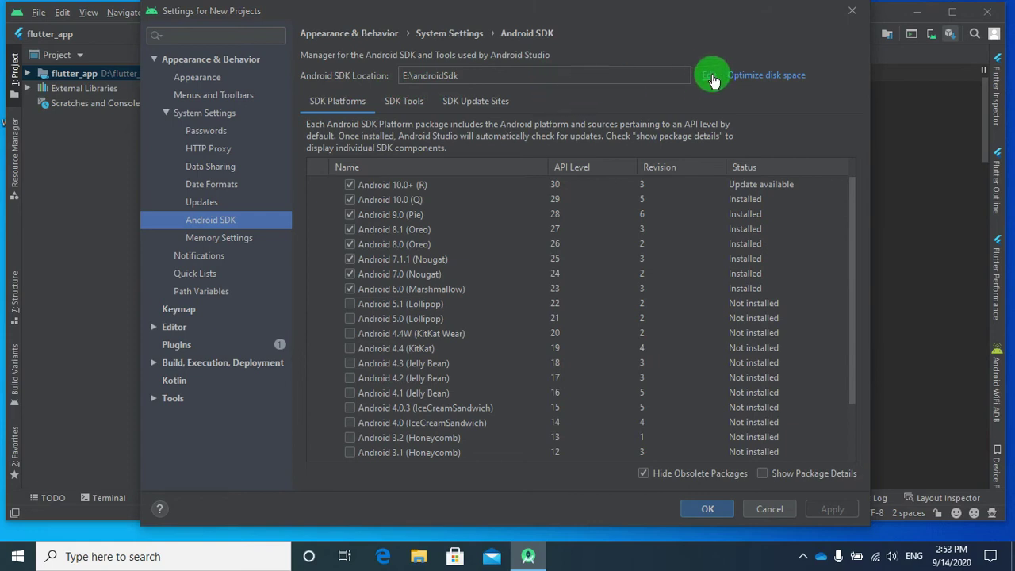
{"action": "left_click", "coordinate": [468, 76]}
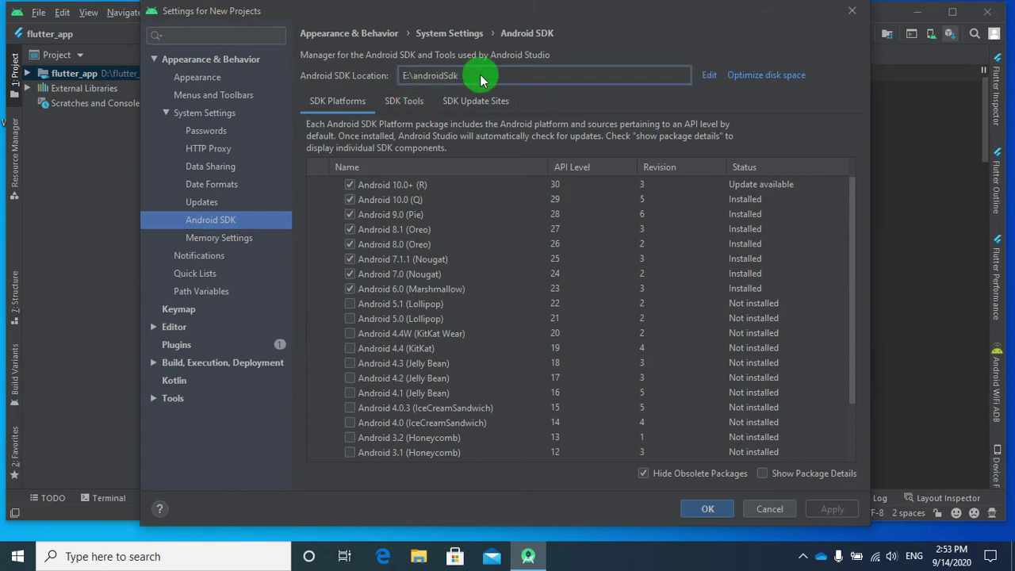
{"action": "left_click", "coordinate": [713, 76]}
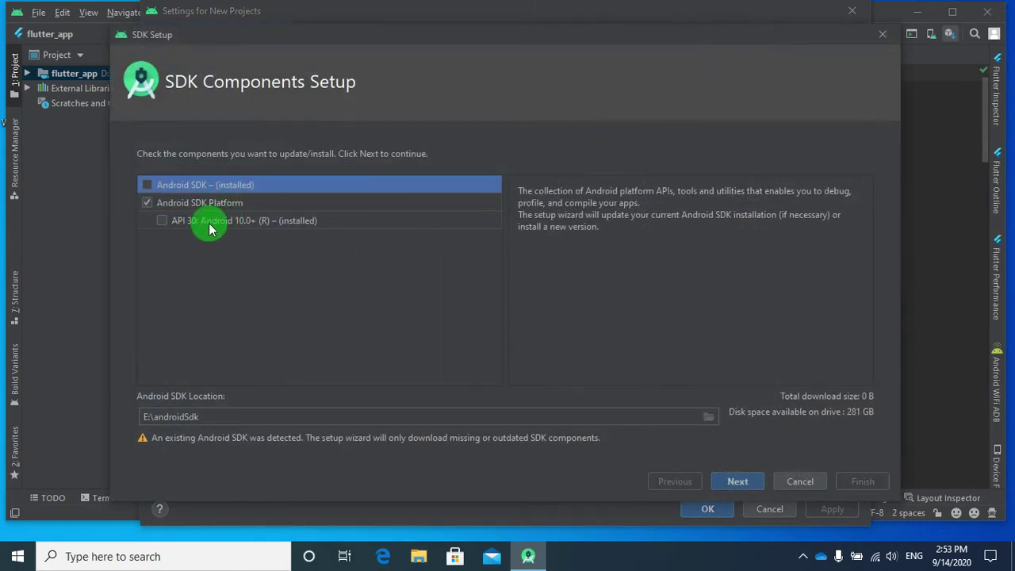
{"action": "left_click", "coordinate": [707, 416]}
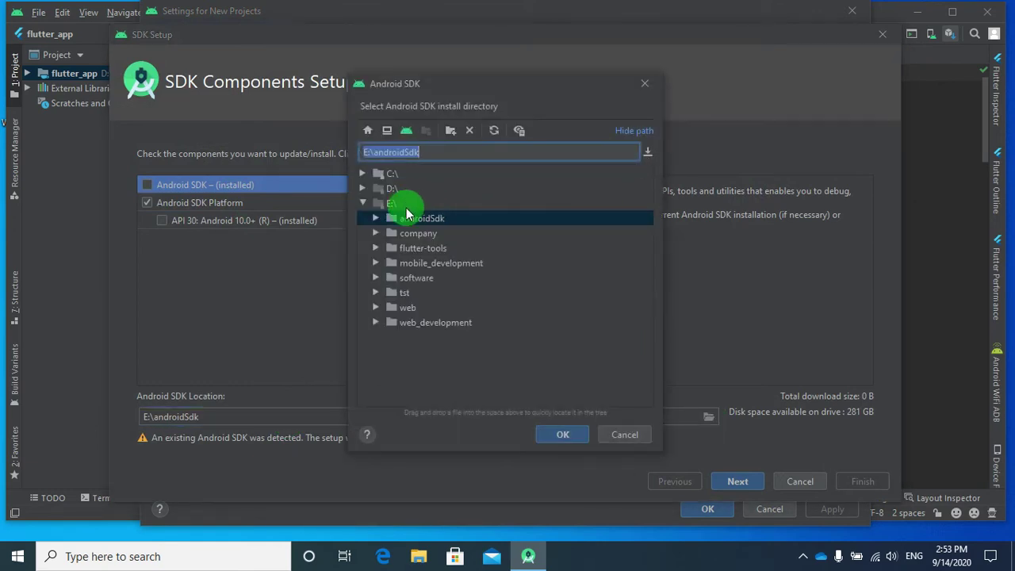
{"action": "left_click", "coordinate": [650, 83]}
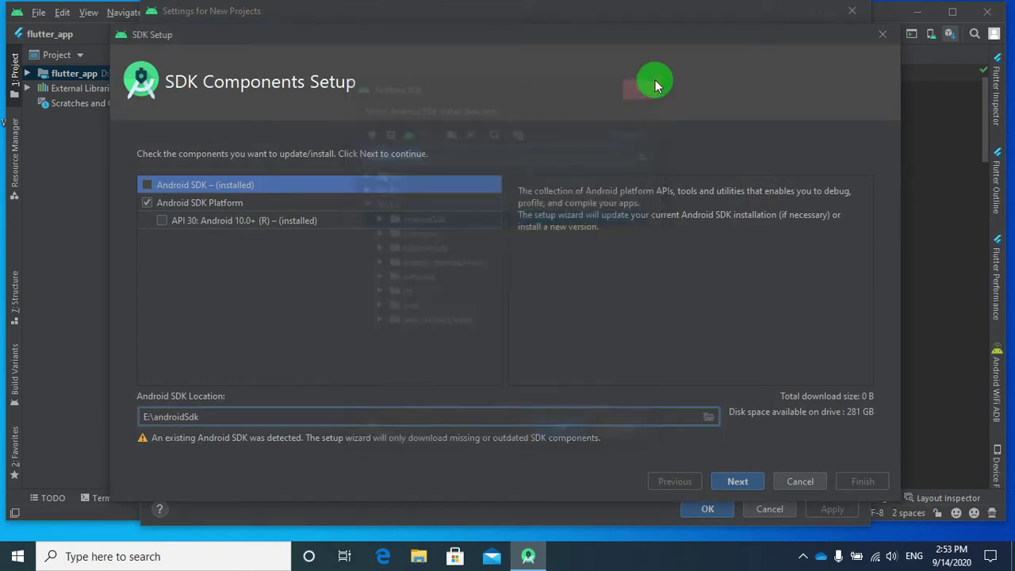
{"action": "left_click", "coordinate": [882, 35]}
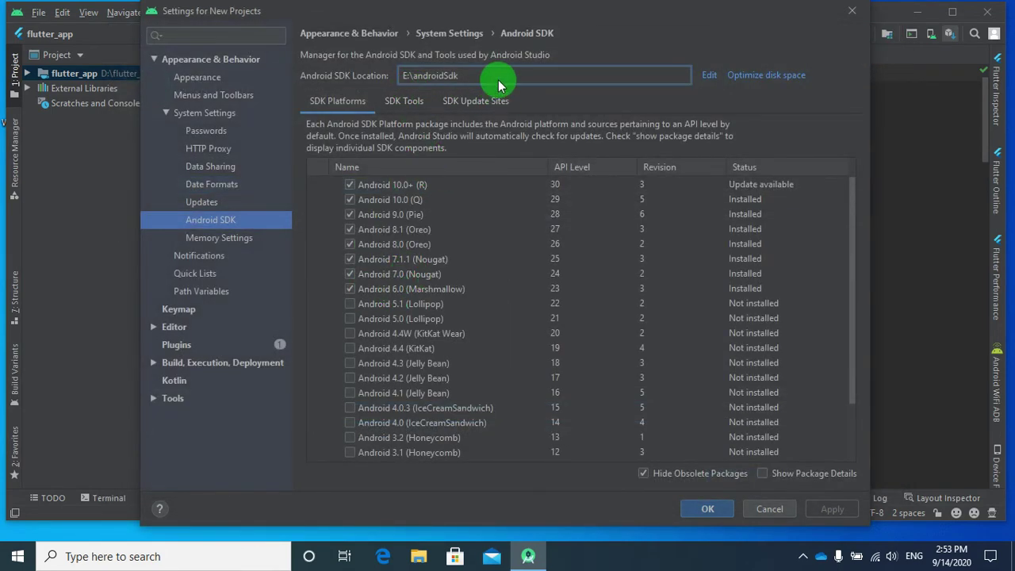
{"action": "left_click", "coordinate": [852, 11]}
{"action": "left_click", "coordinate": [914, 14]}
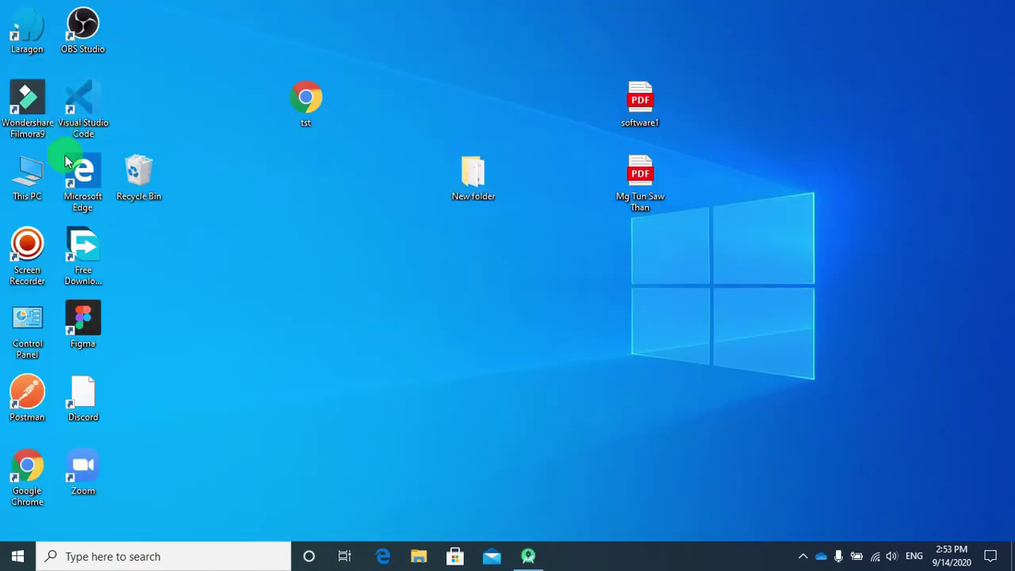
Open the androidSdk folder on drive E: in File Explorer, select its full path E:\androidSdk and close the window
{"action": "double_click", "coordinate": [44, 197]}
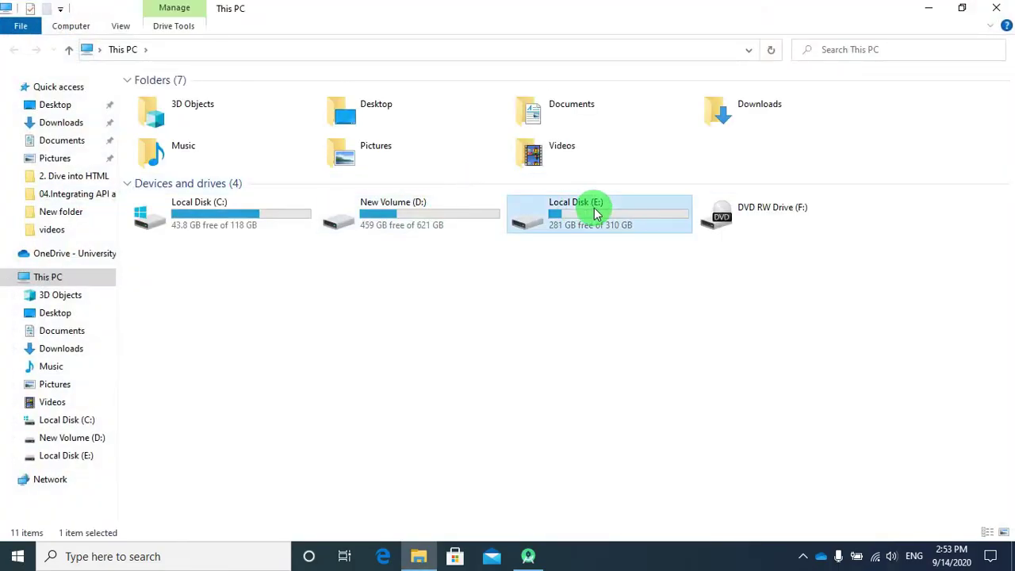
{"action": "double_click", "coordinate": [594, 208]}
{"action": "left_click", "coordinate": [198, 101]}
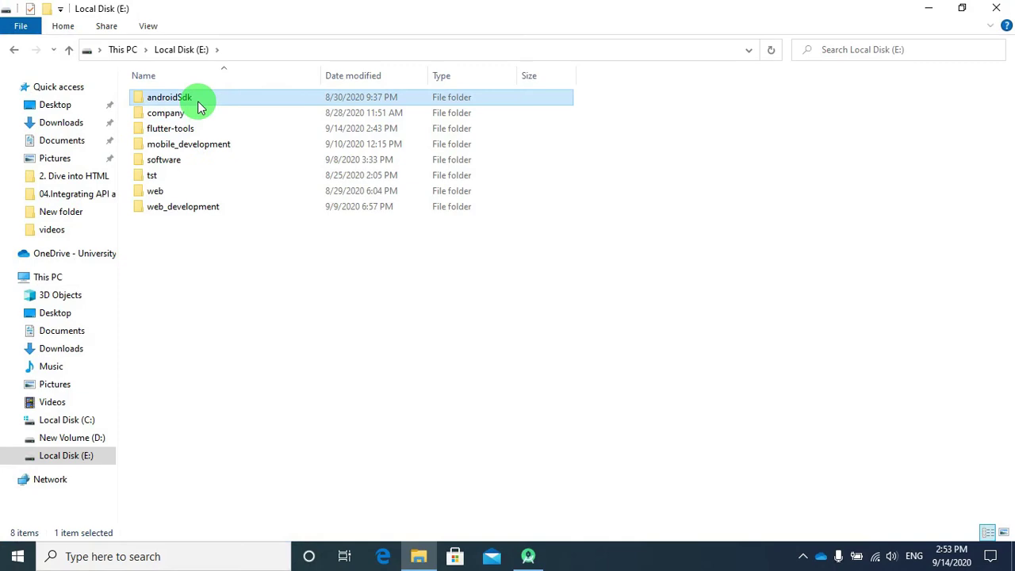
{"action": "double_click", "coordinate": [198, 101]}
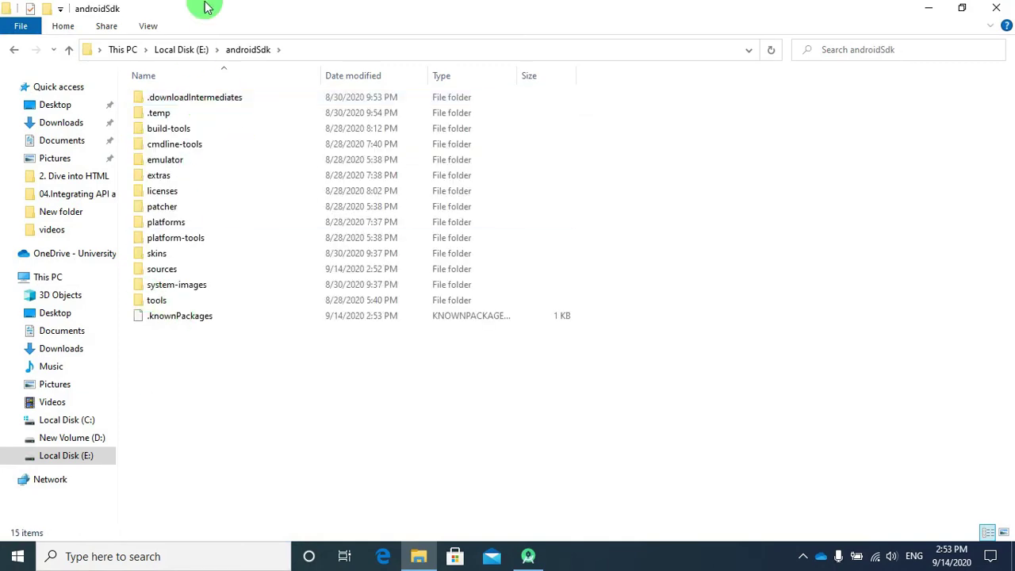
{"action": "left_click", "coordinate": [194, 50]}
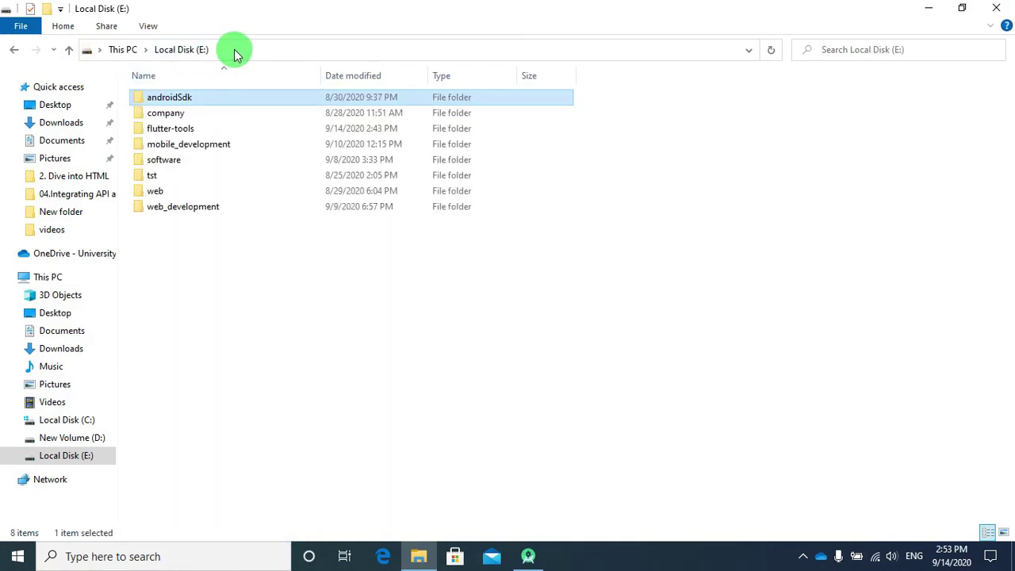
{"action": "double_click", "coordinate": [220, 101]}
{"action": "left_click", "coordinate": [347, 55]}
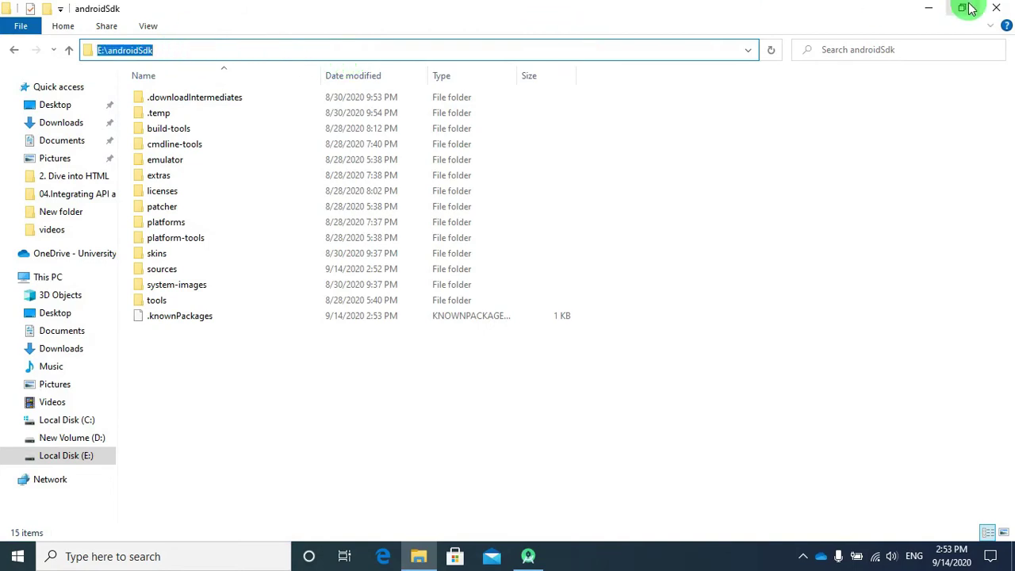
{"action": "left_click", "coordinate": [995, 8]}
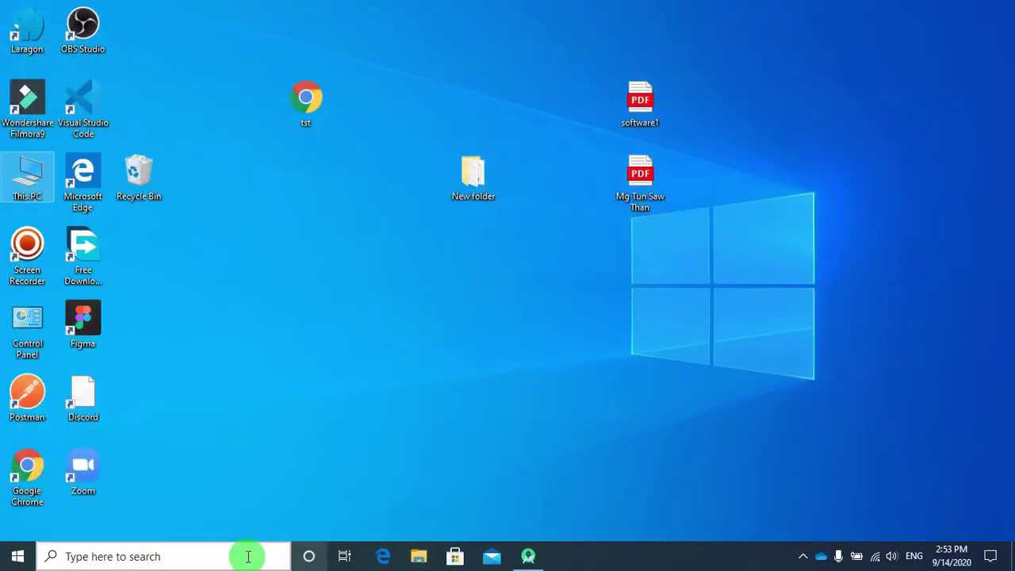
Open the Environment Variables dialog through This PC's properties and the advanced system settings
{"action": "right_click", "coordinate": [35, 174]}
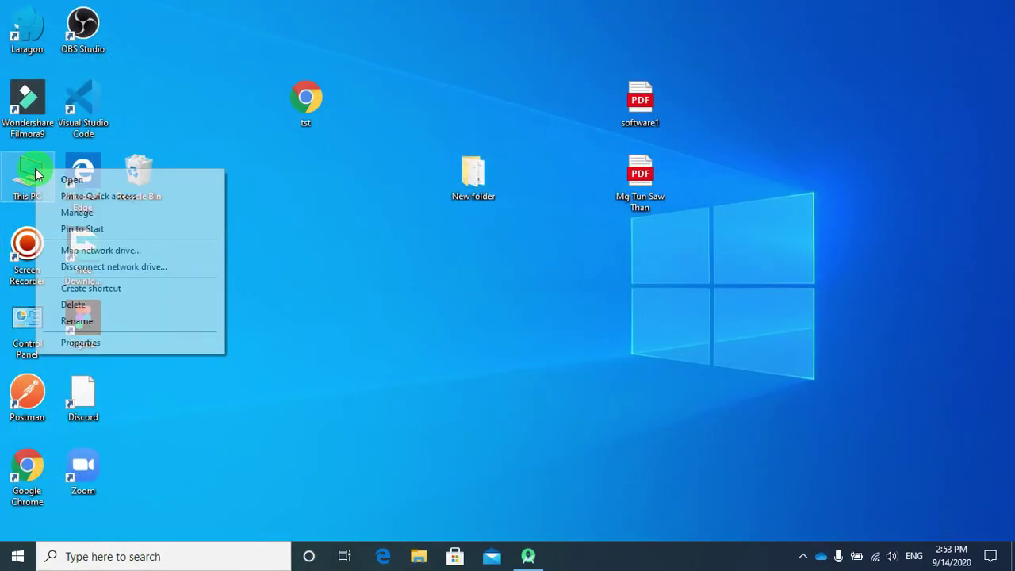
{"action": "left_click", "coordinate": [107, 343]}
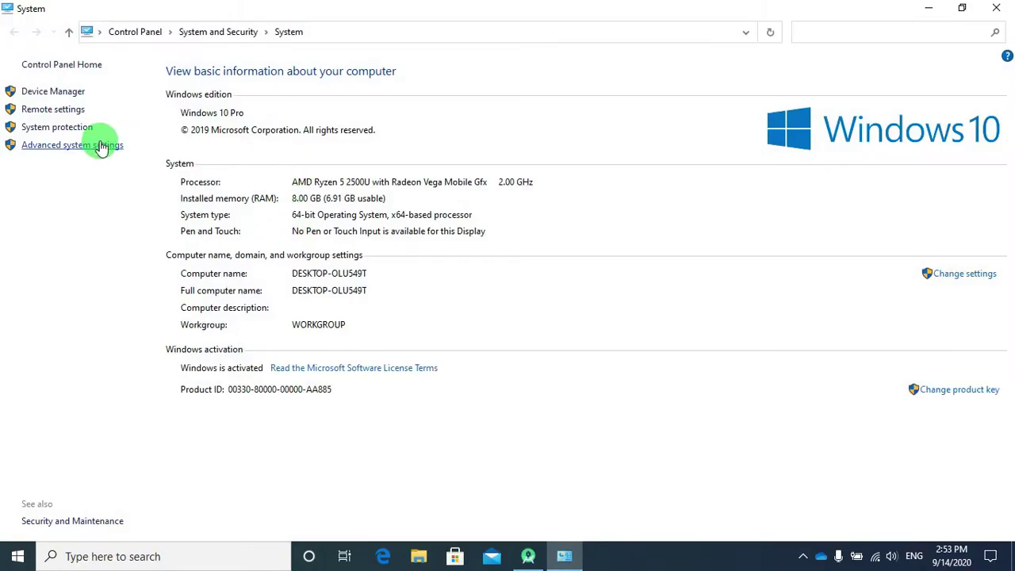
{"action": "left_click", "coordinate": [101, 146]}
{"action": "left_click", "coordinate": [264, 326]}
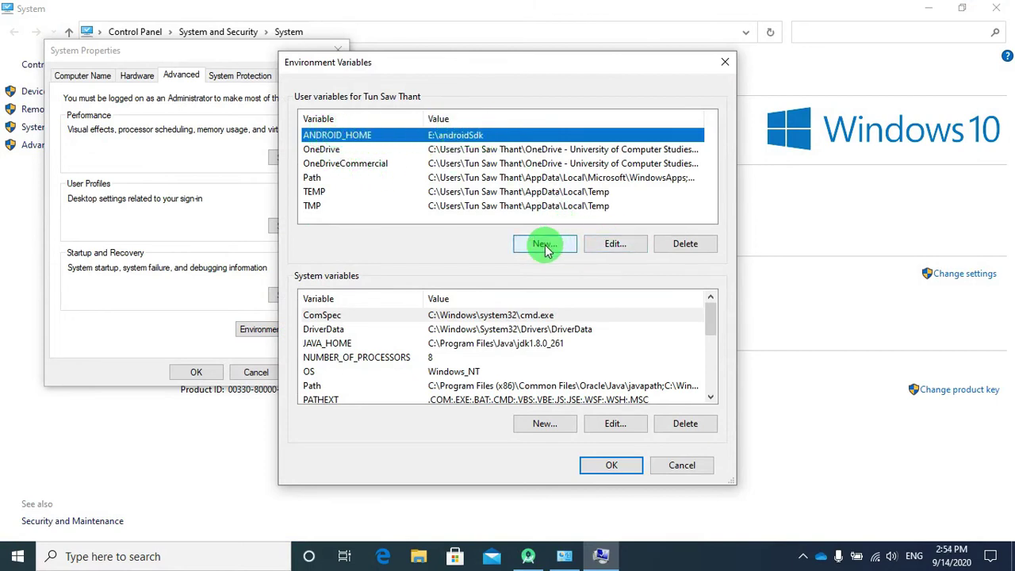
{"action": "left_click", "coordinate": [466, 191]}
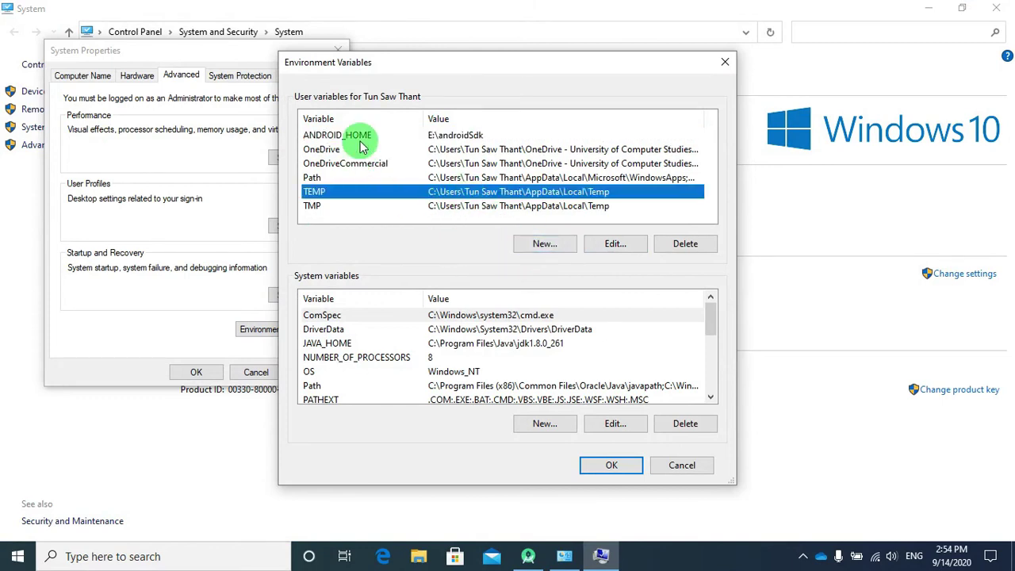
Create a user environment variable named ANDROID_HOME with the value E:\androidSdk
{"action": "left_click", "coordinate": [539, 242]}
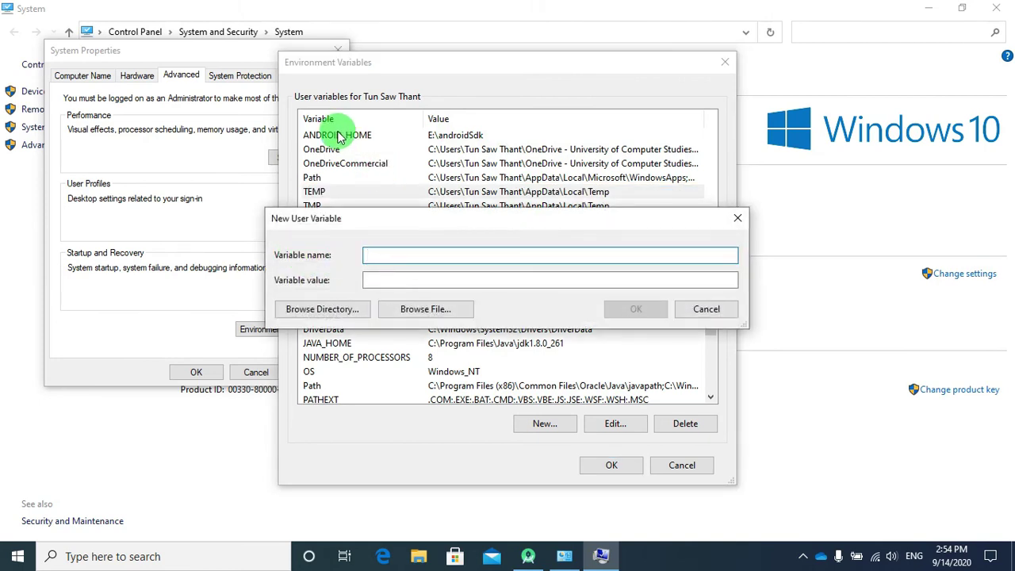
{"action": "left_click", "coordinate": [408, 252]}
{"action": "left_click", "coordinate": [415, 277]}
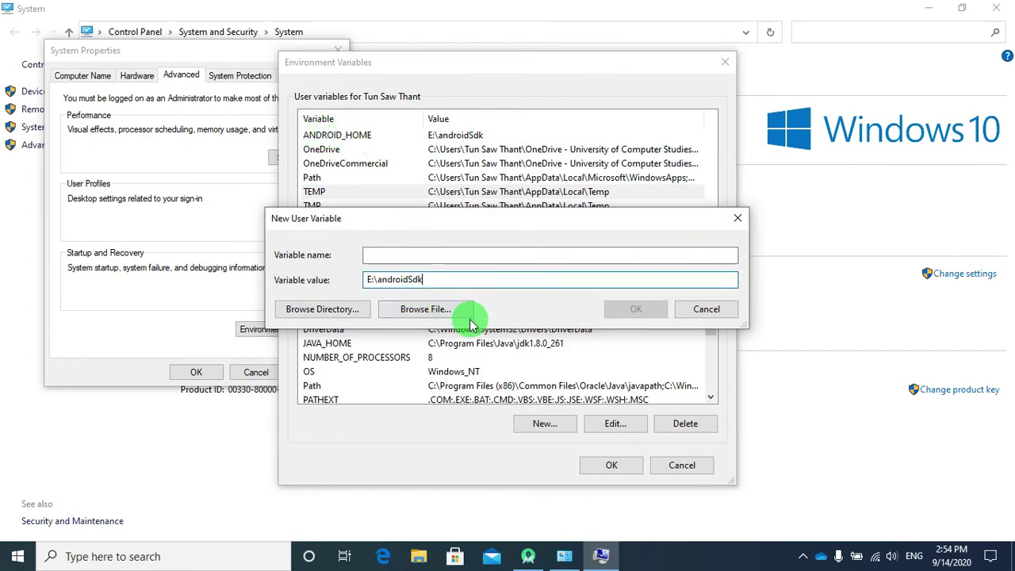
{"action": "left_click", "coordinate": [416, 254]}
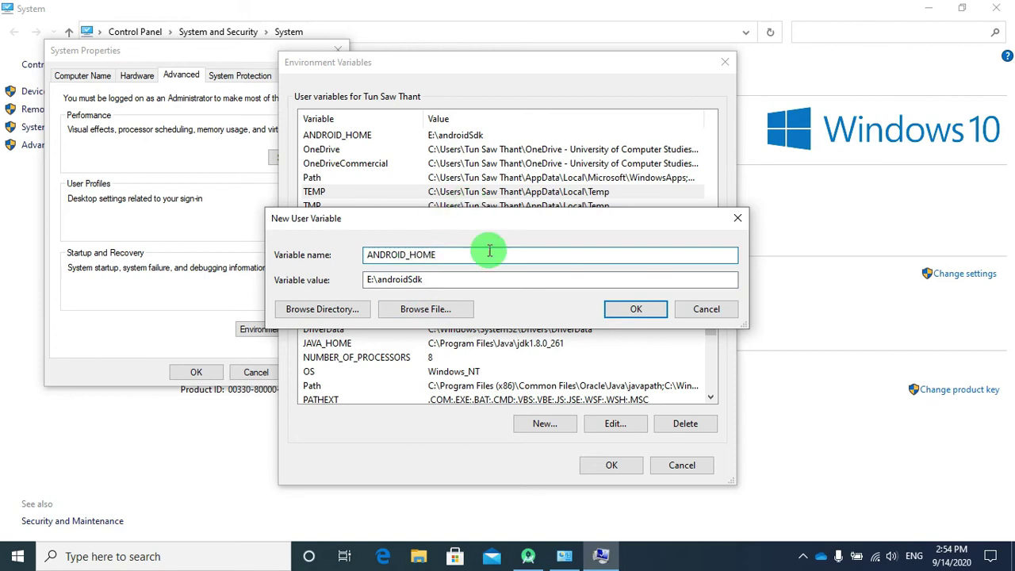
{"action": "left_click", "coordinate": [635, 308]}
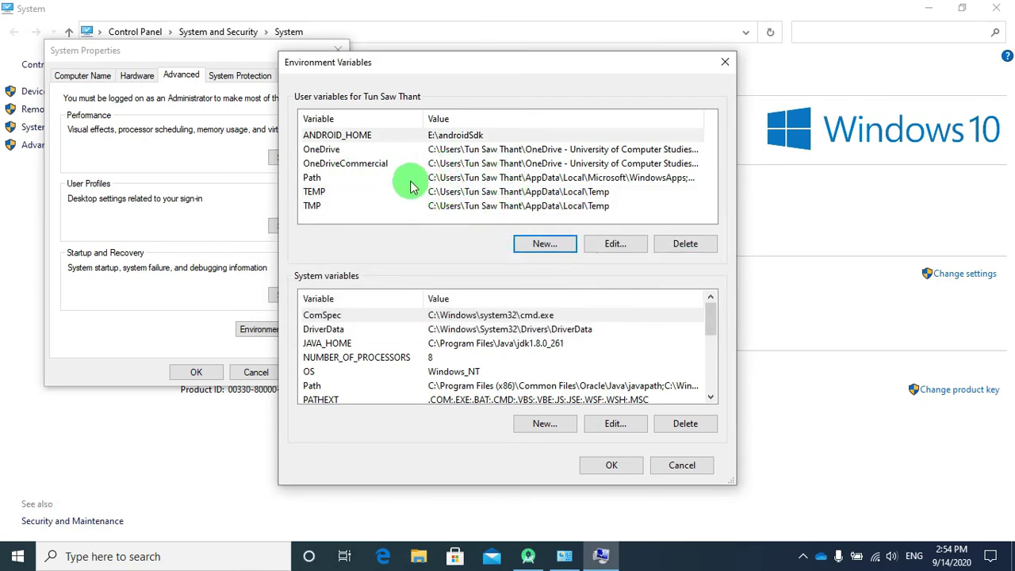
Examine the OneDrive, Path and ANDROID_HOME user variables and the system variables list, leaving their values untouched
{"action": "left_click", "coordinate": [406, 150]}
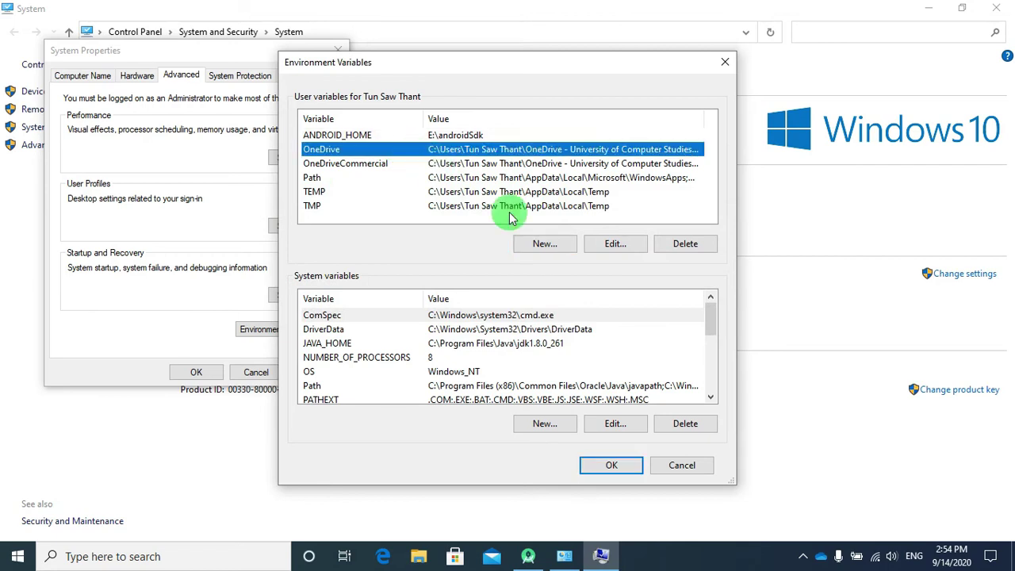
{"action": "left_click", "coordinate": [598, 247]}
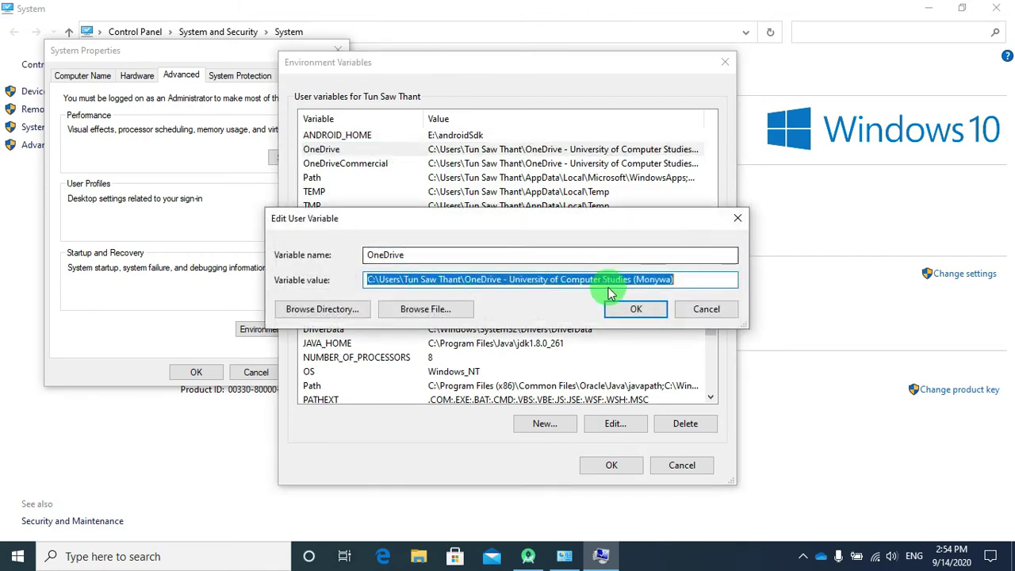
{"action": "left_click", "coordinate": [707, 315]}
{"action": "left_click", "coordinate": [492, 164]}
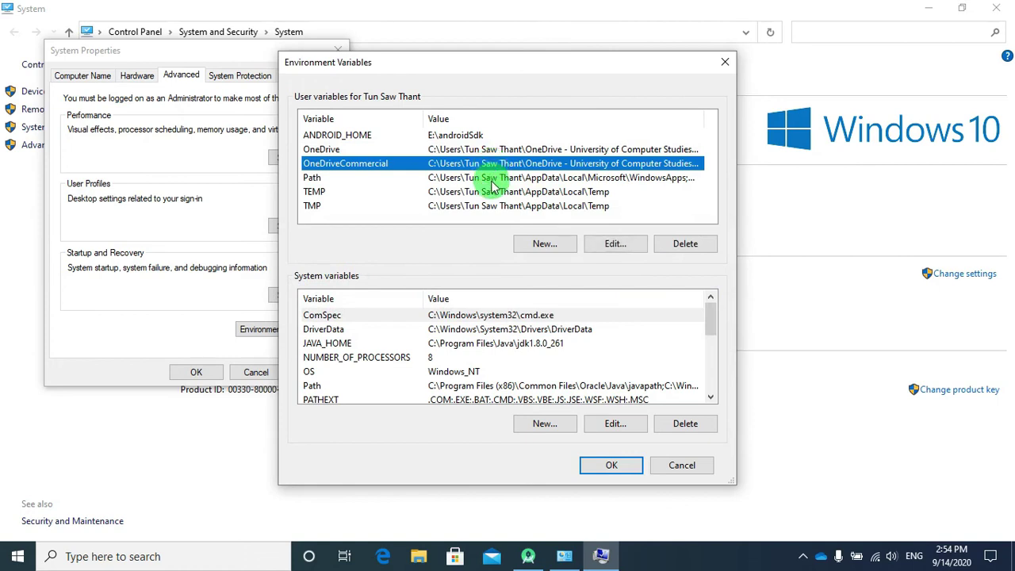
{"action": "left_click", "coordinate": [491, 180]}
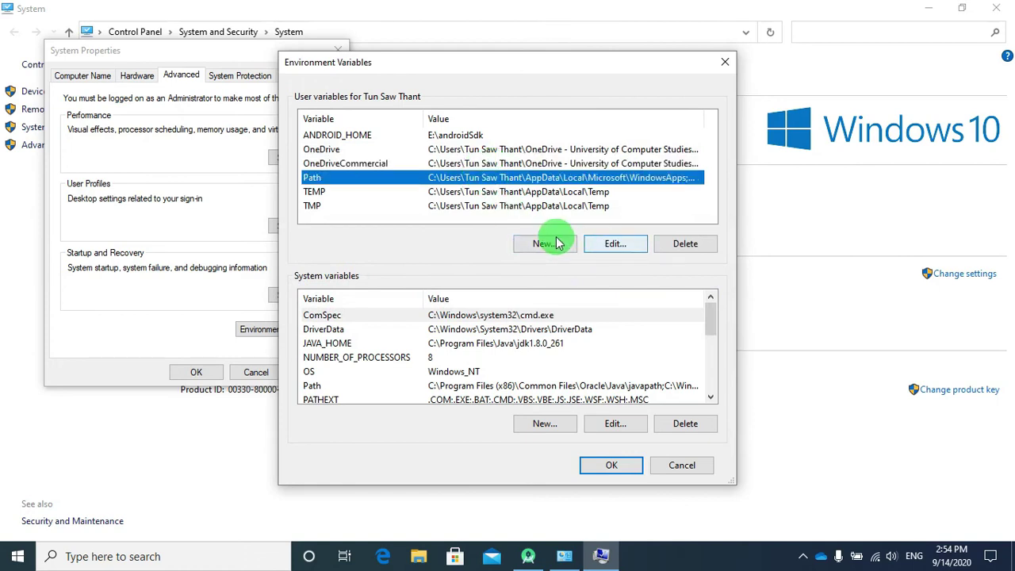
{"action": "left_click", "coordinate": [615, 244]}
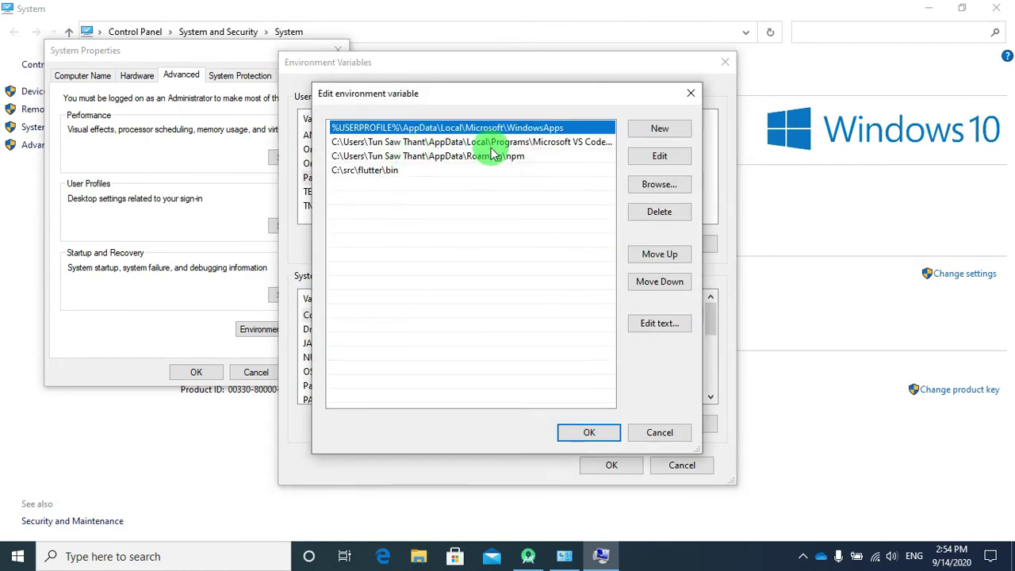
{"action": "left_click", "coordinate": [691, 92]}
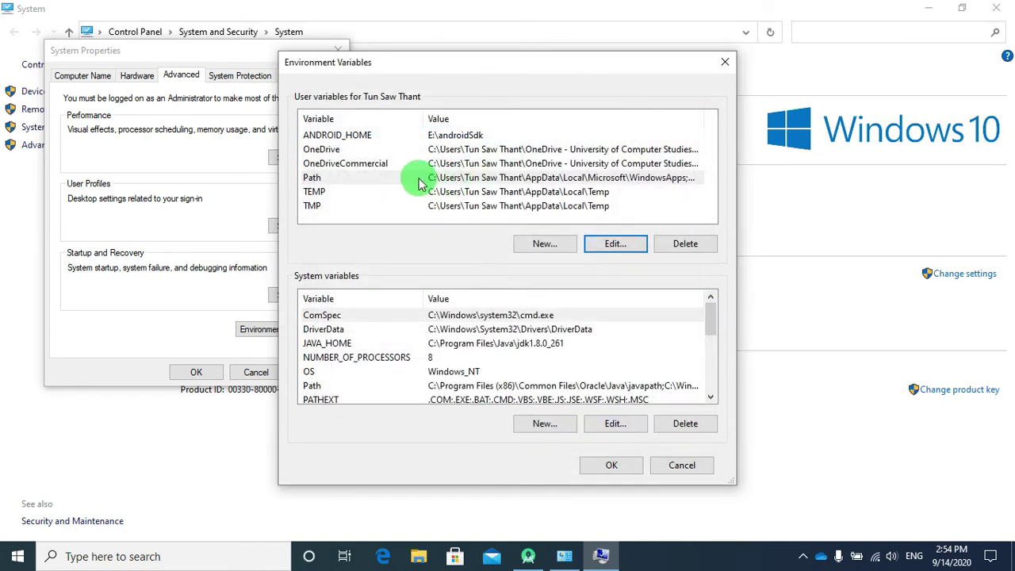
{"action": "left_click", "coordinate": [416, 138]}
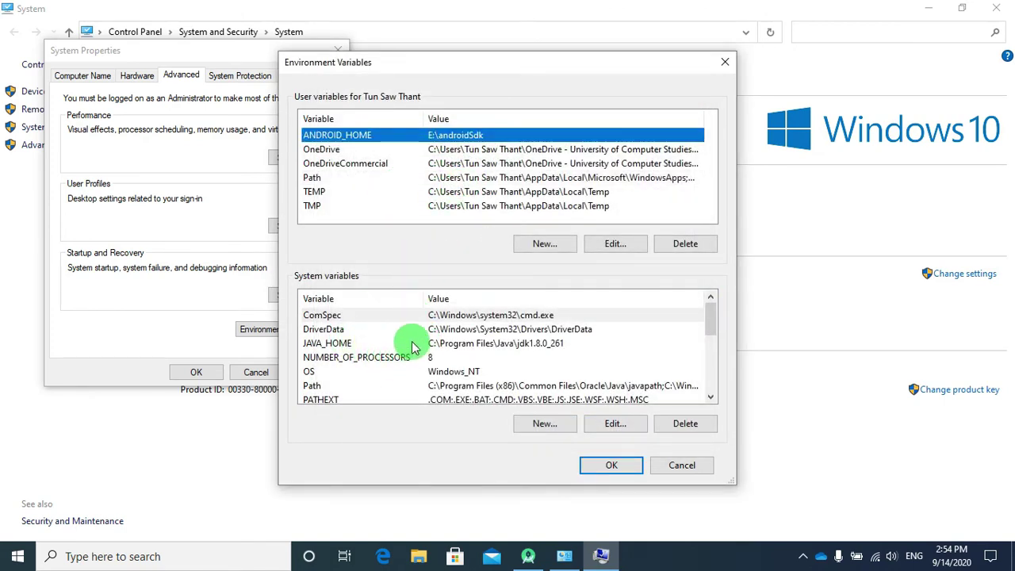
{"action": "scroll", "coordinate": [422, 349], "scroll_direction": "down", "scroll_amount": 1}
{"action": "scroll", "coordinate": [399, 365], "scroll_direction": "up", "scroll_amount": 1}
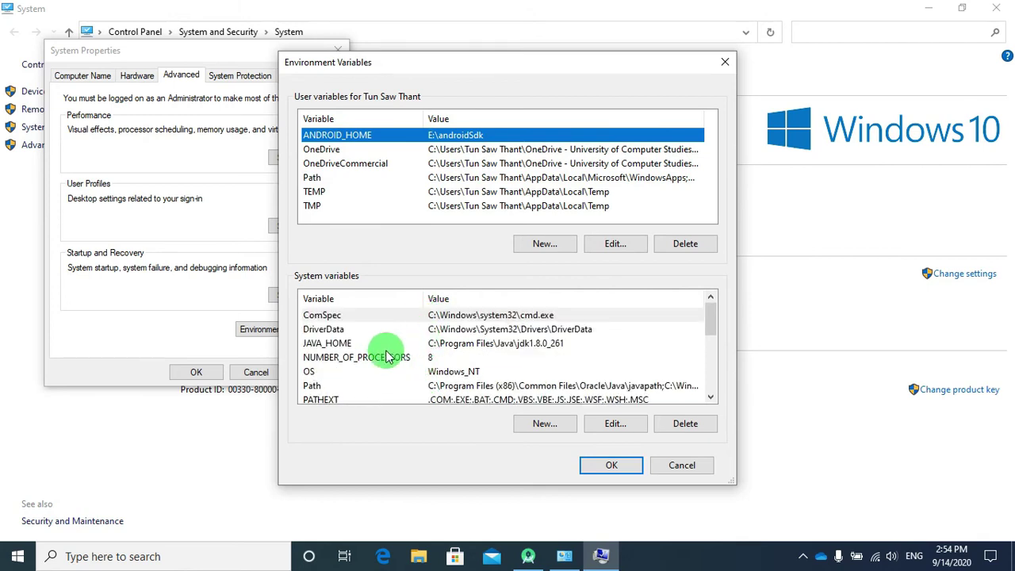
{"action": "scroll", "coordinate": [396, 373], "scroll_direction": "down", "scroll_amount": 4}
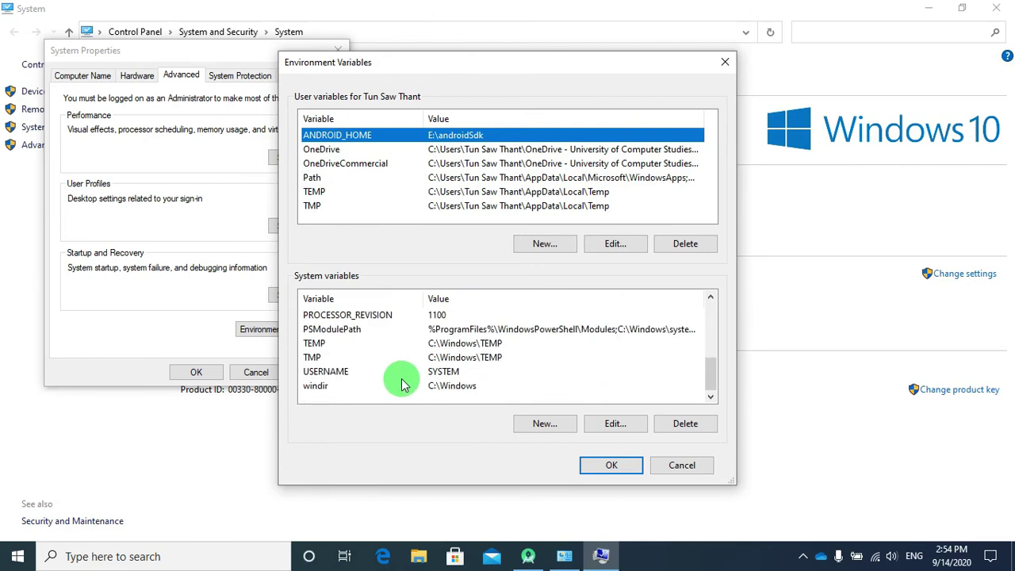
Save the environment variables and close the System Properties and System windows
{"action": "left_click", "coordinate": [613, 466]}
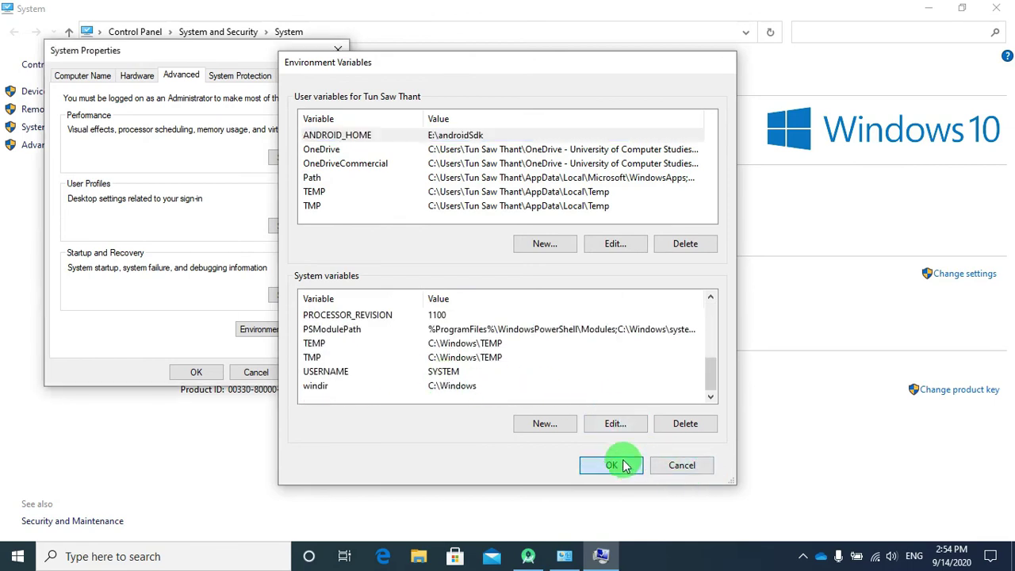
{"action": "left_click", "coordinate": [196, 372]}
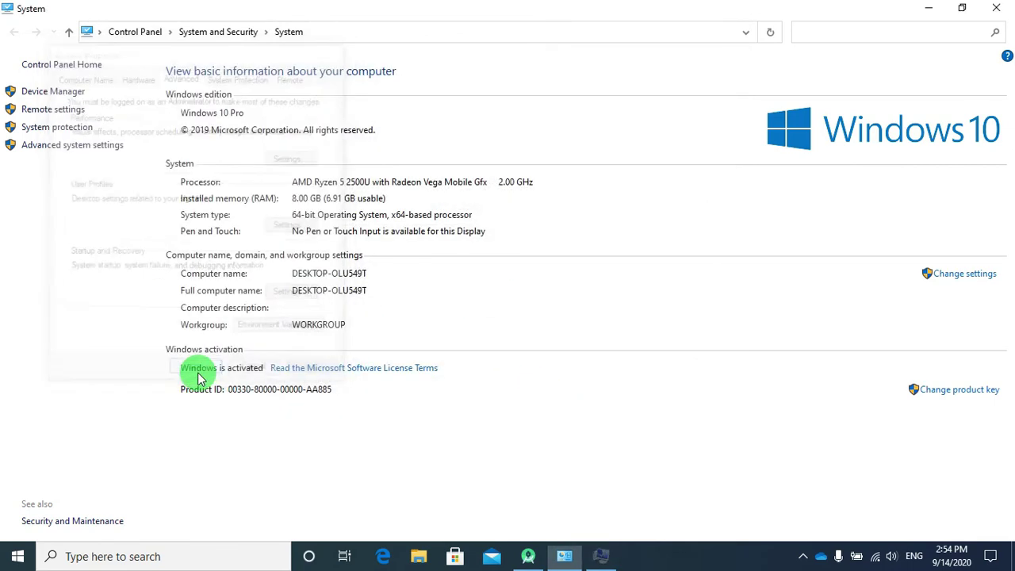
{"action": "left_click", "coordinate": [998, 6]}
Switch to Android Studio and open the Android Virtual Device Manager
{"action": "left_click", "coordinate": [528, 556]}
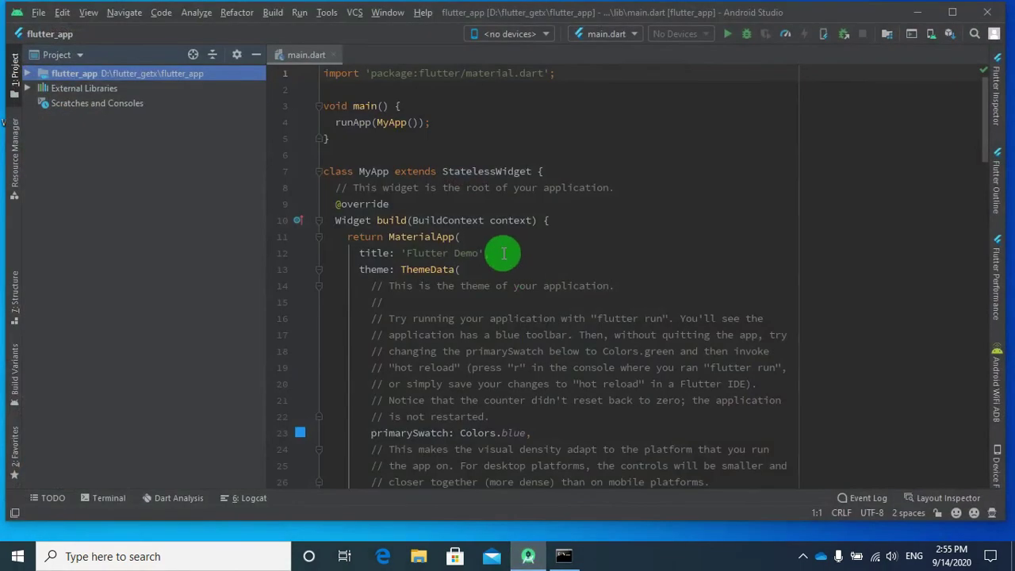
{"action": "left_click", "coordinate": [929, 36]}
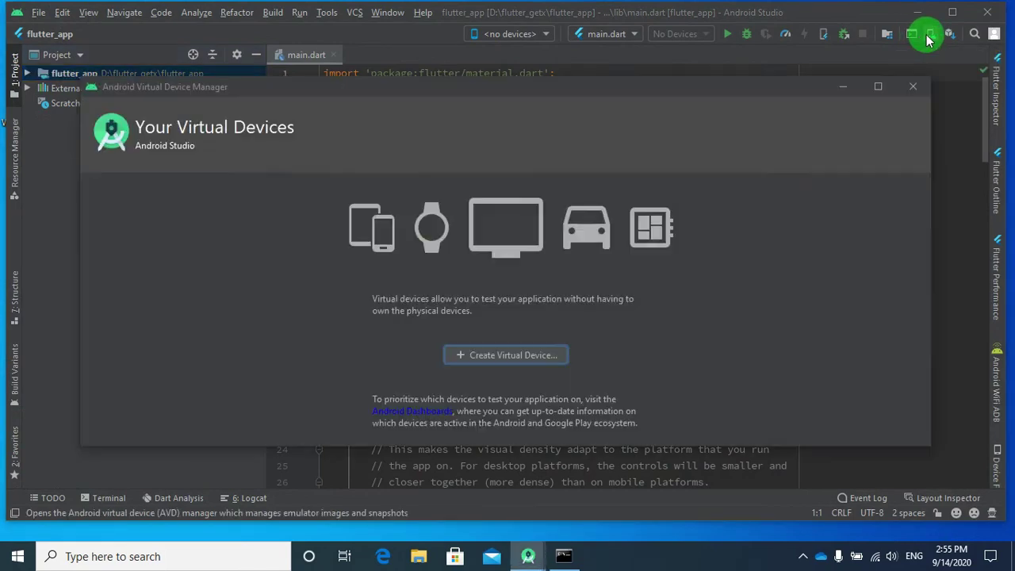
{"action": "left_click", "coordinate": [516, 350]}
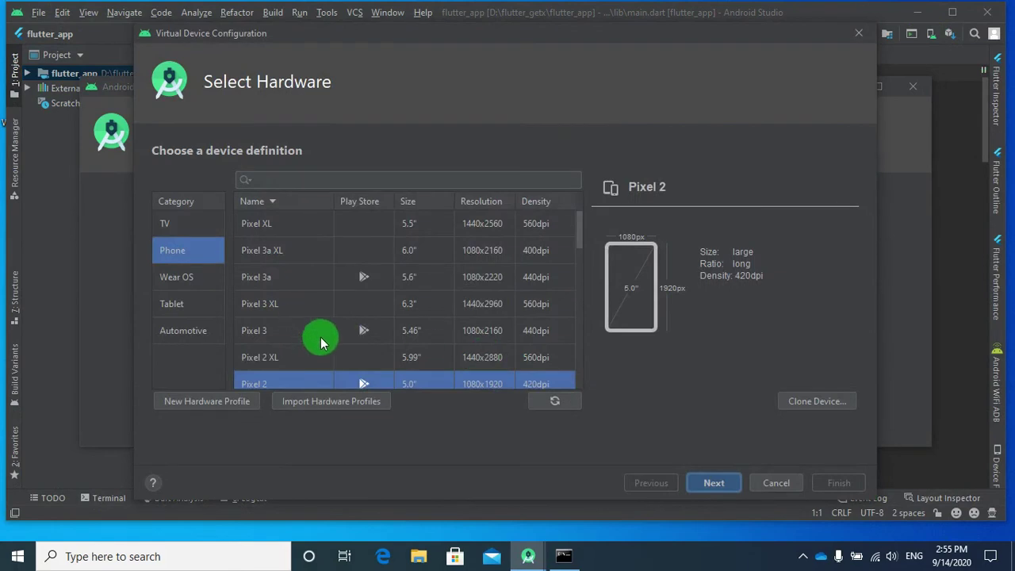
{"action": "scroll", "coordinate": [413, 276], "scroll_direction": "down", "scroll_amount": 1}
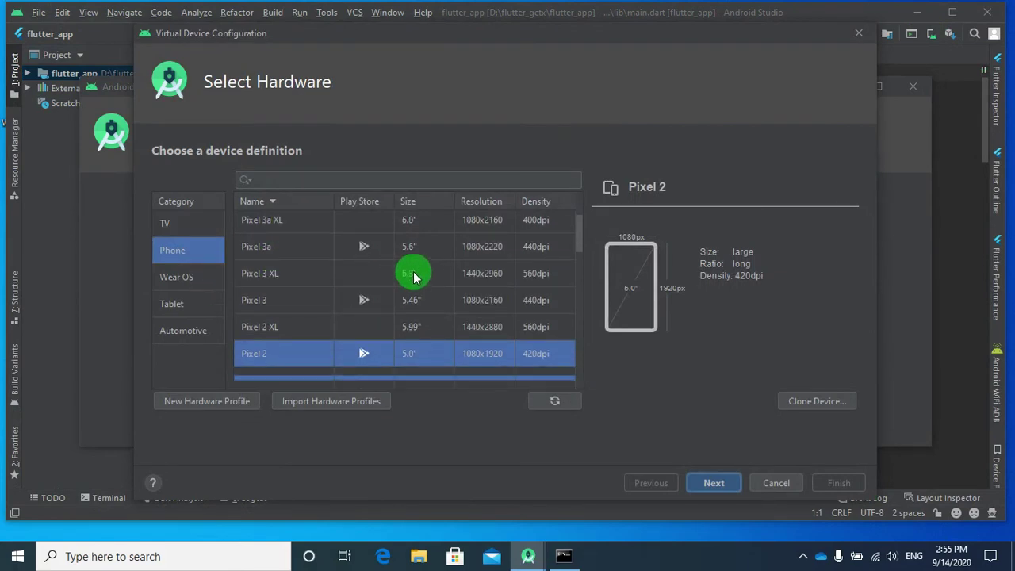
{"action": "scroll", "coordinate": [413, 276], "scroll_direction": "down", "scroll_amount": 3}
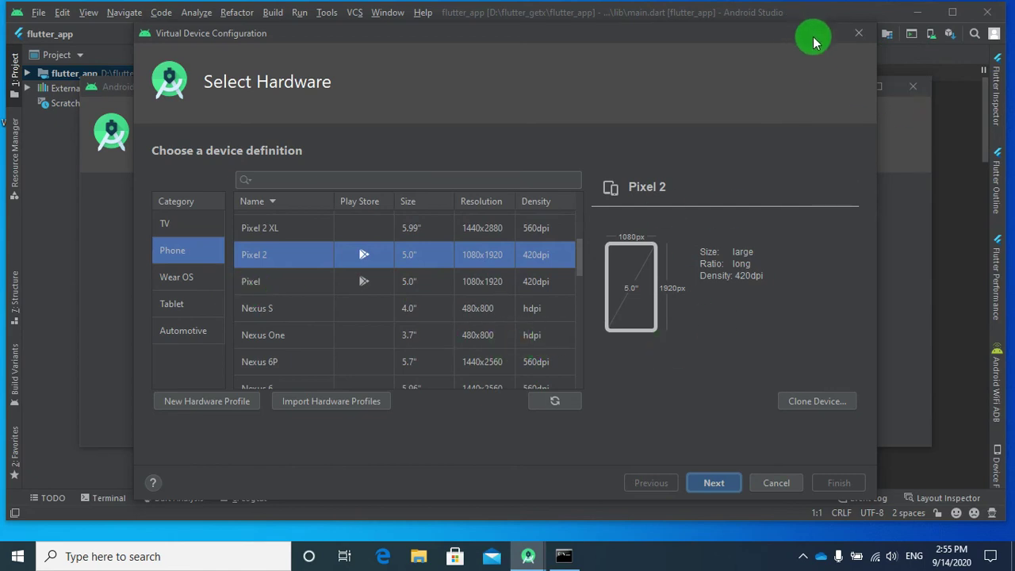
{"action": "left_click_drag", "start_coordinate": [813, 36], "coordinate": [856, 147]}
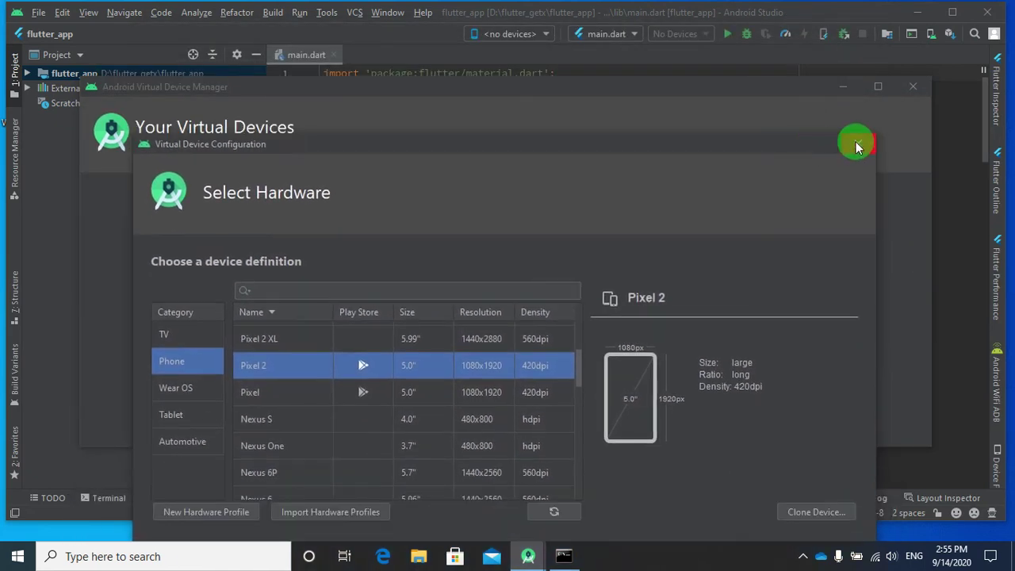
{"action": "left_click", "coordinate": [865, 143]}
Create a Pixel 2 phone virtual device with the R (API level 30, x86) system image, keeping the name Pixel 2 API 30
{"action": "left_click", "coordinate": [492, 361]}
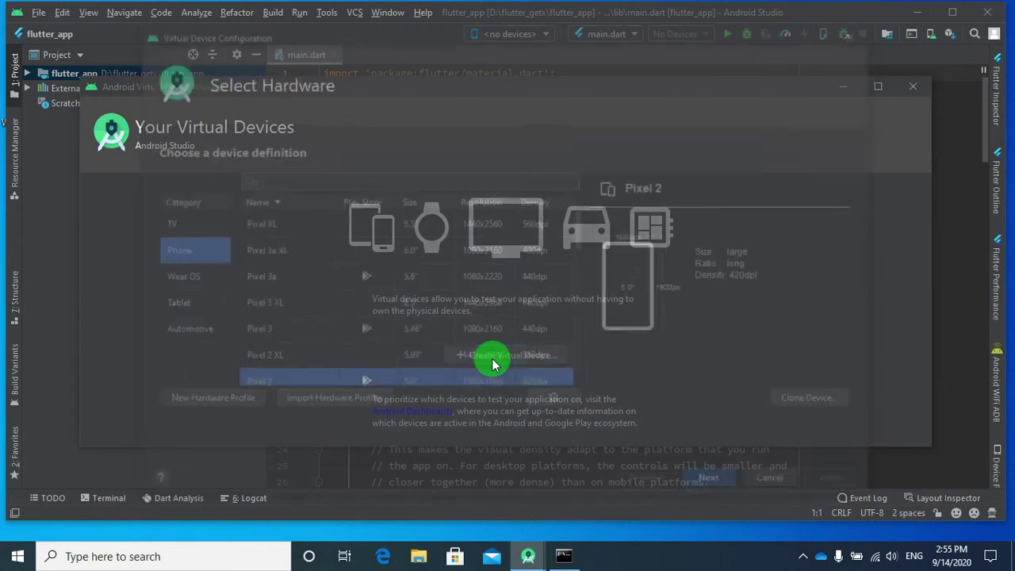
{"action": "scroll", "coordinate": [345, 304], "scroll_direction": "down", "scroll_amount": 1}
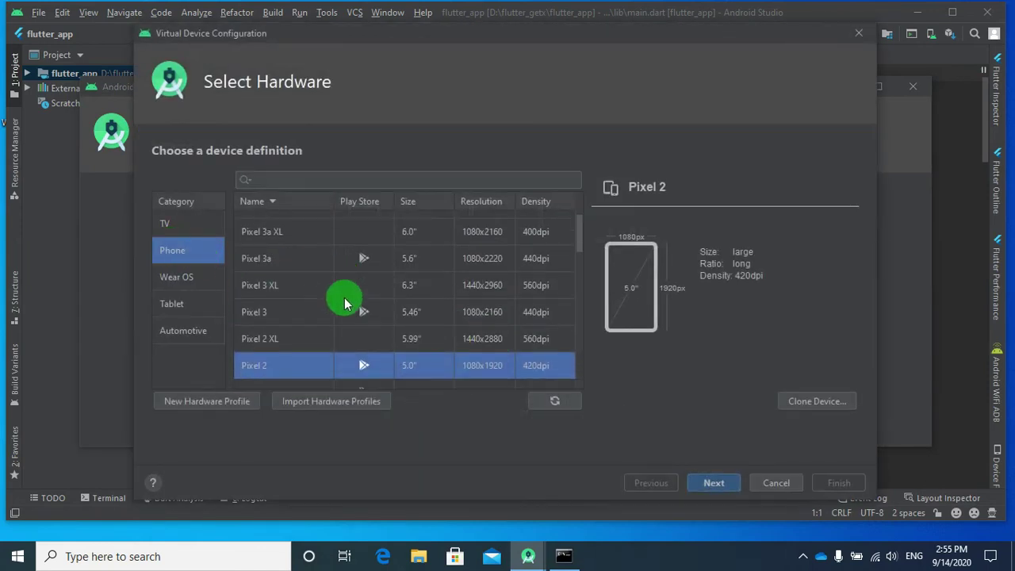
{"action": "scroll", "coordinate": [317, 325], "scroll_direction": "down", "scroll_amount": 1}
{"action": "scroll", "coordinate": [301, 325], "scroll_direction": "up", "scroll_amount": 1}
{"action": "scroll", "coordinate": [286, 293], "scroll_direction": "down", "scroll_amount": 2}
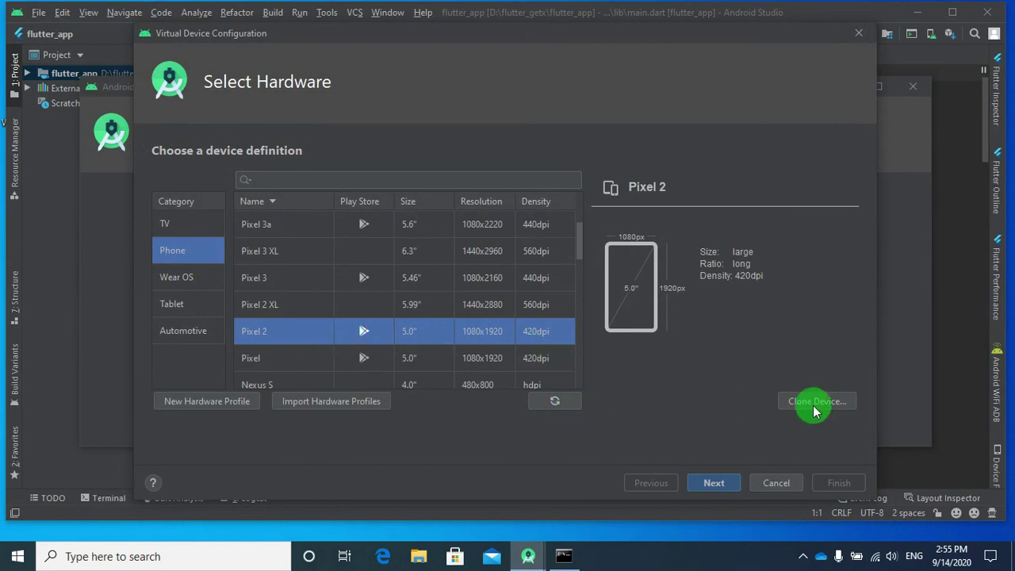
{"action": "left_click", "coordinate": [715, 482]}
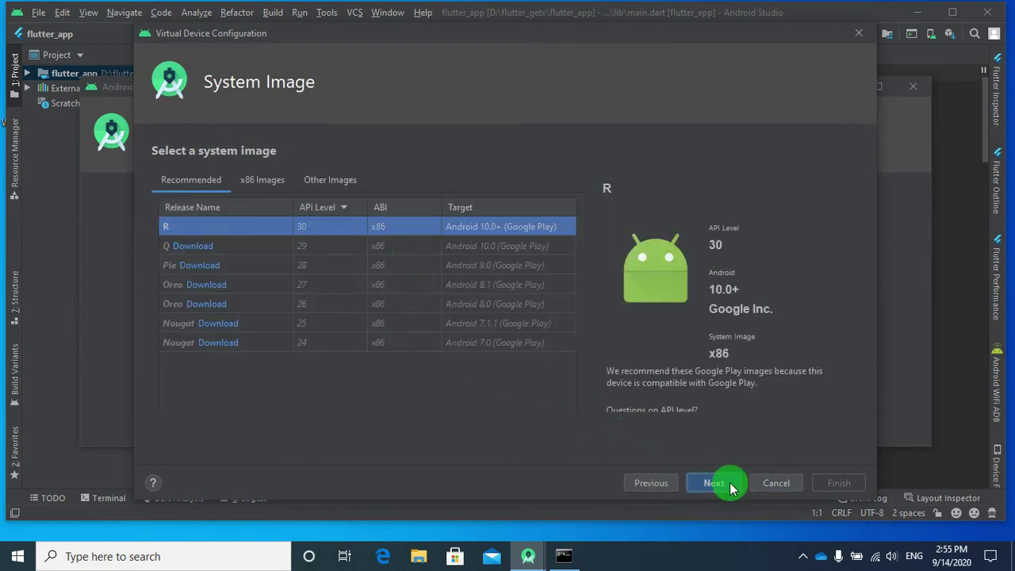
{"action": "left_click", "coordinate": [730, 485]}
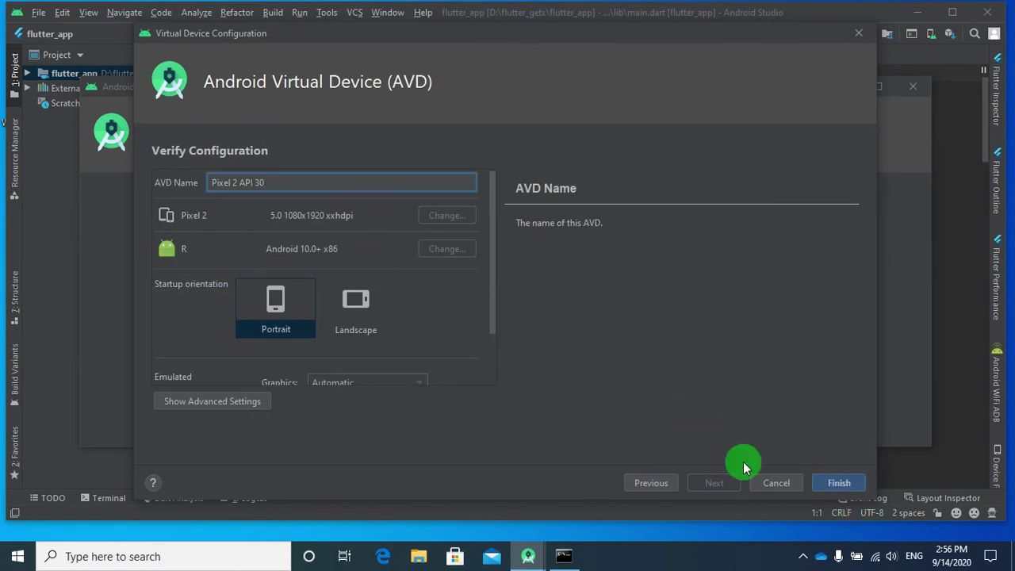
{"action": "left_click", "coordinate": [852, 490]}
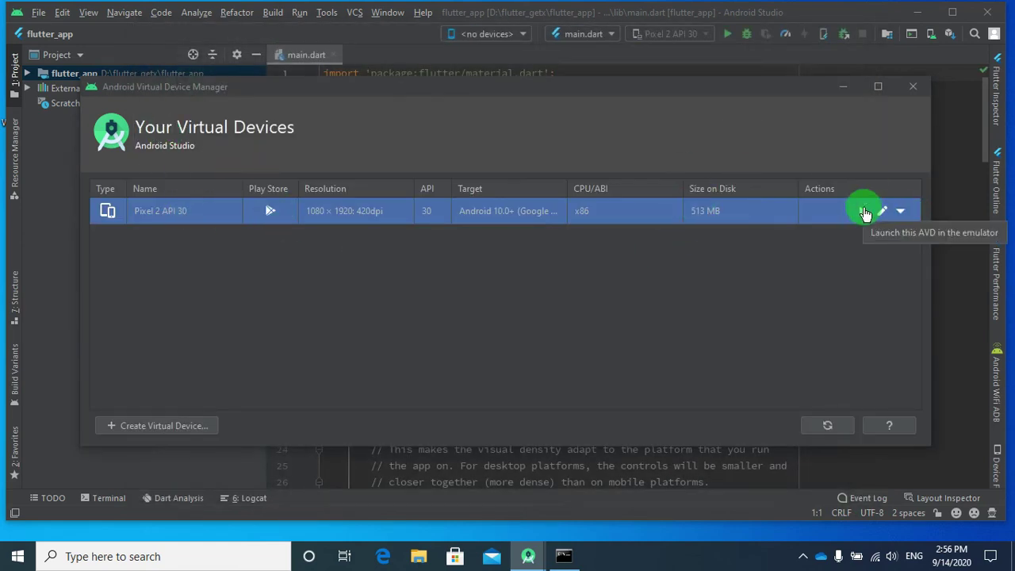
Check the target device selector, reopen the Virtual Device Manager and launch the Pixel 2 API 30 device in the emulator
{"action": "left_click", "coordinate": [914, 88]}
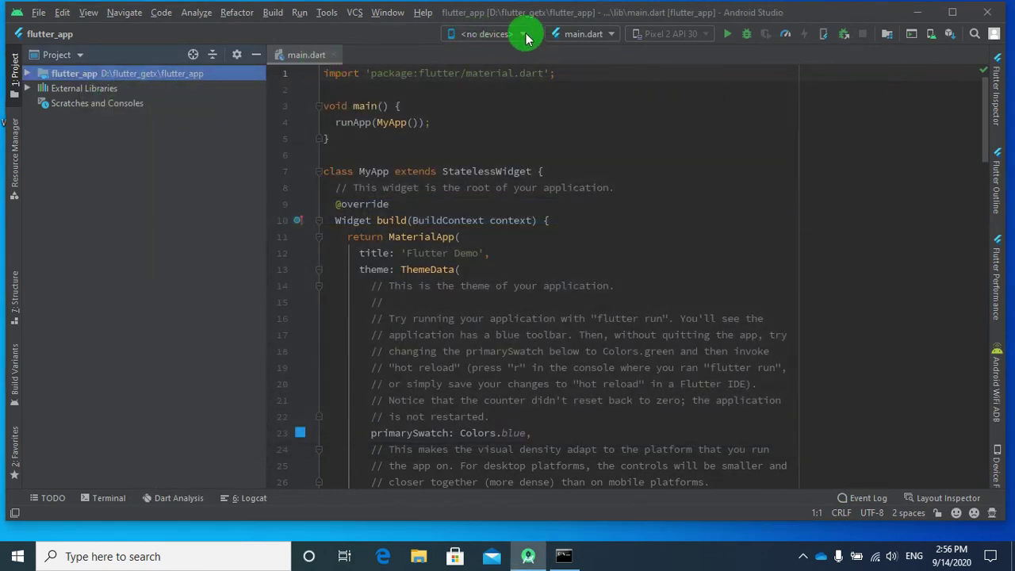
{"action": "left_click", "coordinate": [505, 36]}
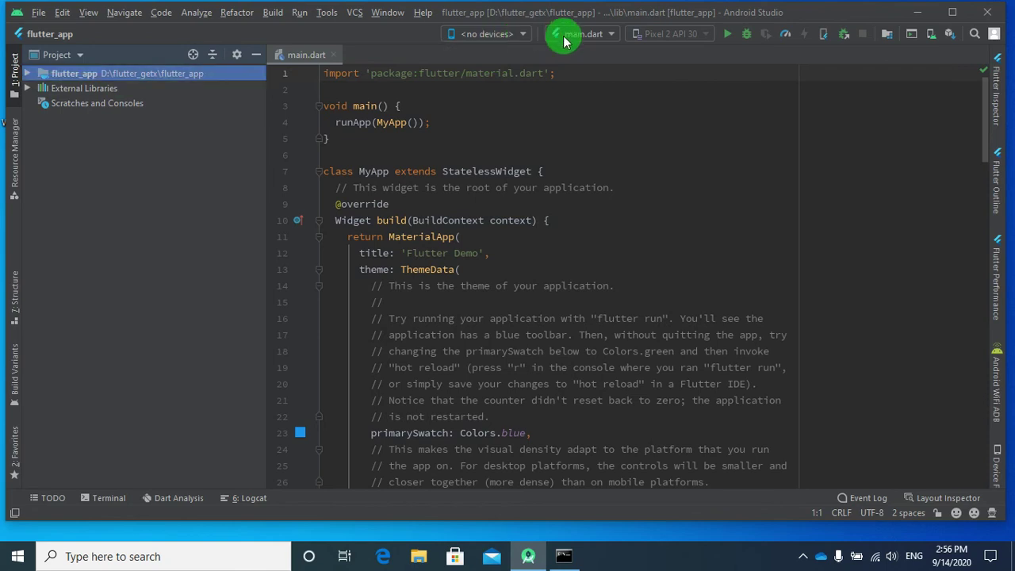
{"action": "left_click", "coordinate": [930, 35]}
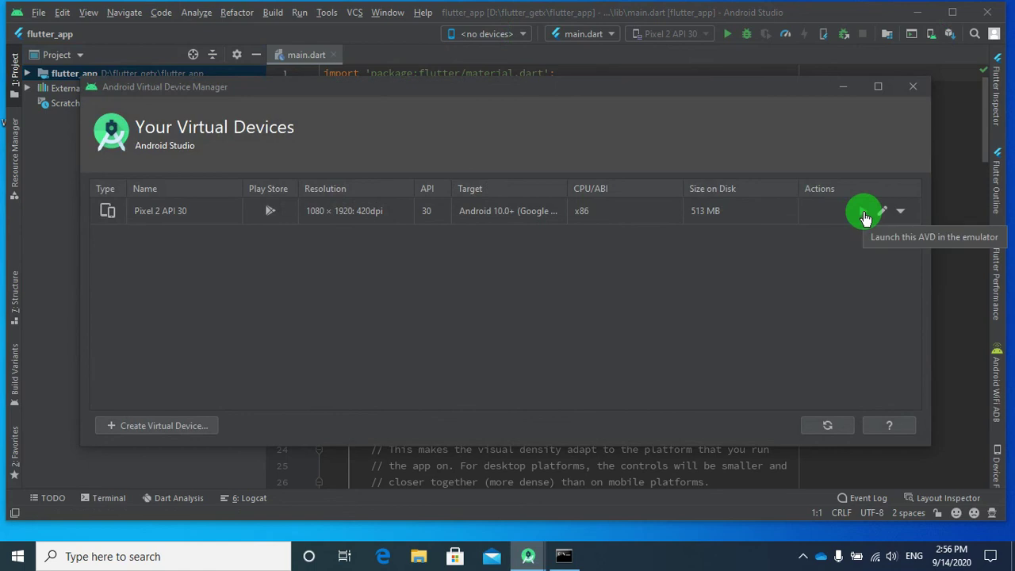
{"action": "left_click", "coordinate": [864, 216]}
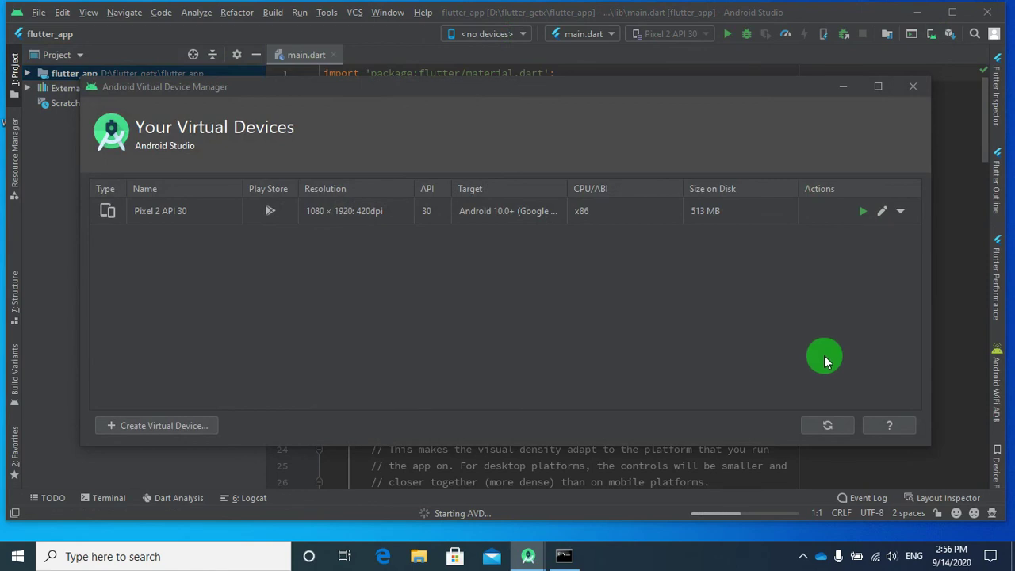
Switch to Command Prompt and review the flutter doctor -v output, highlighting the message under Connected device
{"action": "left_click", "coordinate": [564, 557]}
{"action": "scroll", "coordinate": [170, 361], "scroll_direction": "up", "scroll_amount": 2}
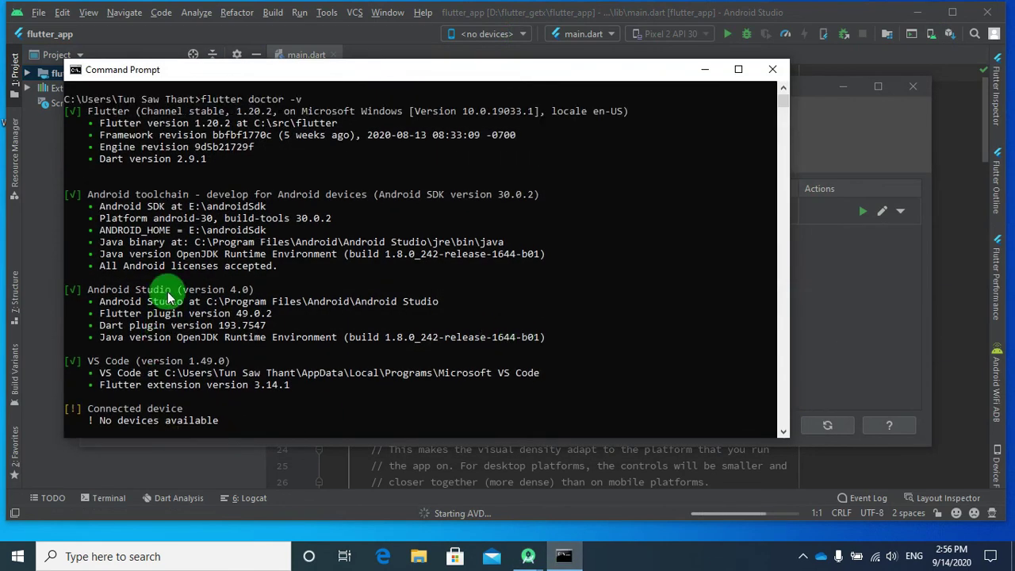
{"action": "scroll", "coordinate": [238, 387], "scroll_direction": "down", "scroll_amount": 2}
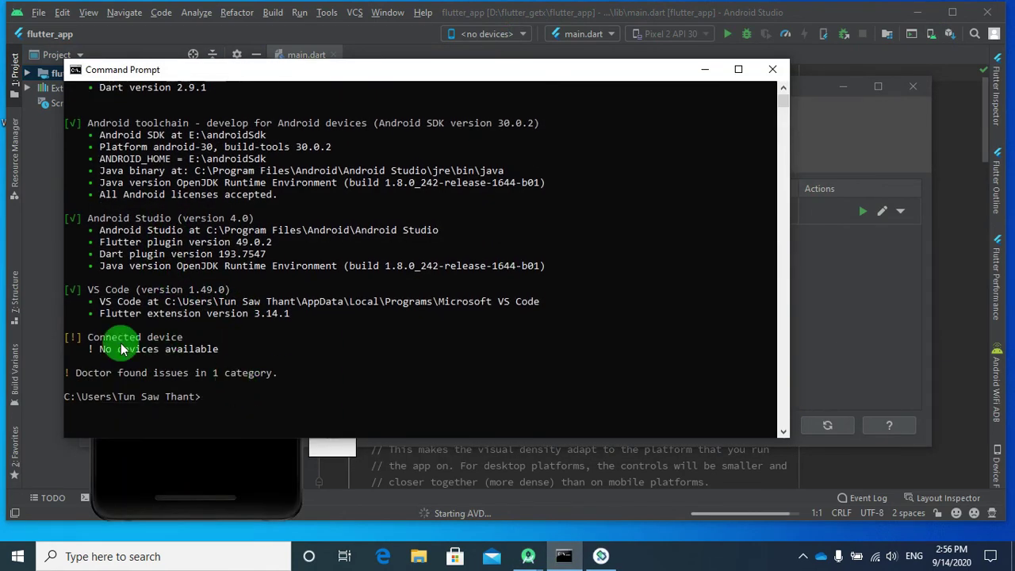
{"action": "left_click", "coordinate": [90, 349]}
{"action": "left_click_drag", "start_coordinate": [90, 350], "coordinate": [238, 351]}
{"action": "scroll", "coordinate": [249, 353], "scroll_direction": "up", "scroll_amount": 5}
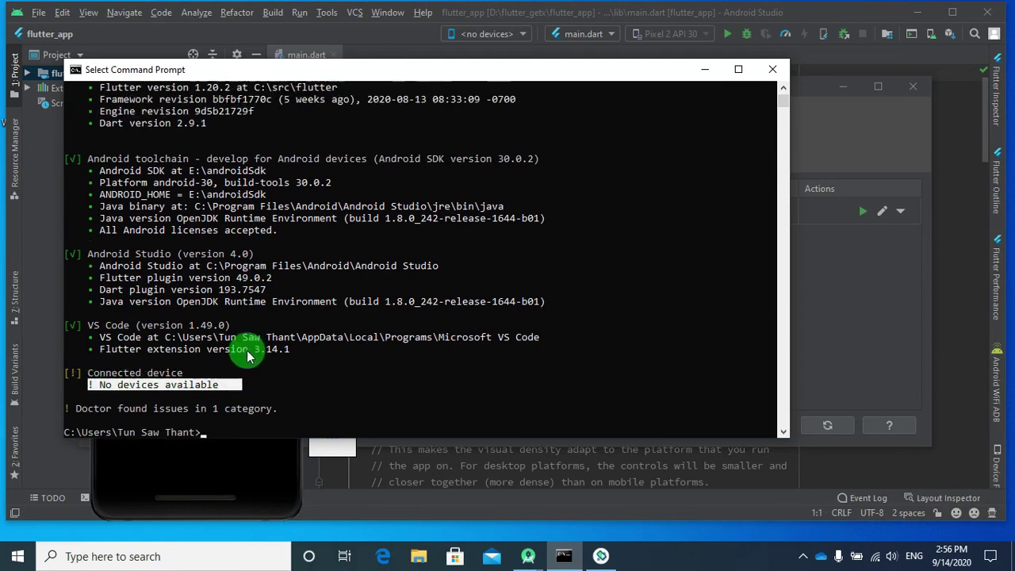
{"action": "scroll", "coordinate": [270, 262], "scroll_direction": "down", "scroll_amount": 4}
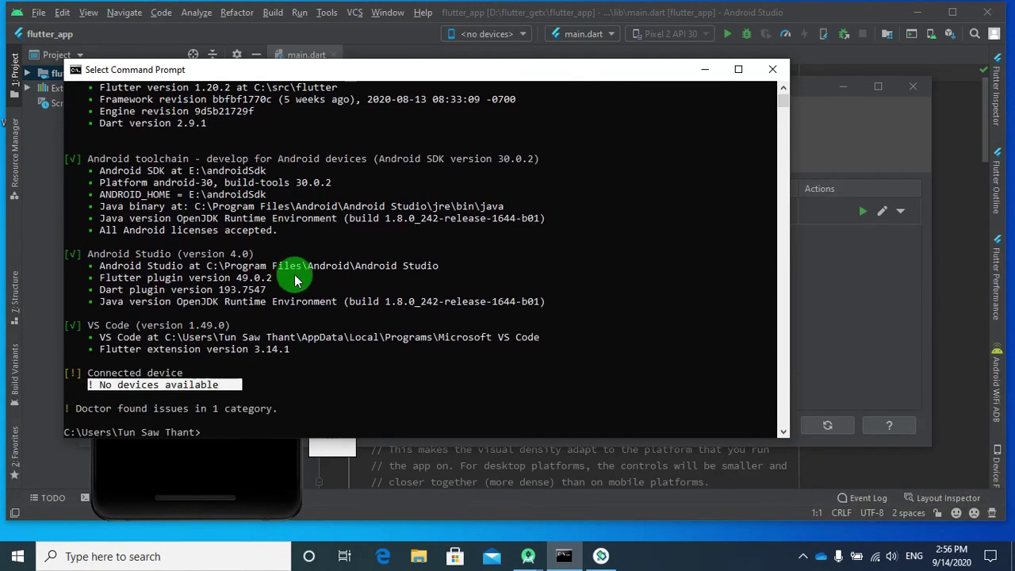
{"action": "scroll", "coordinate": [445, 182], "scroll_direction": "down", "scroll_amount": 1}
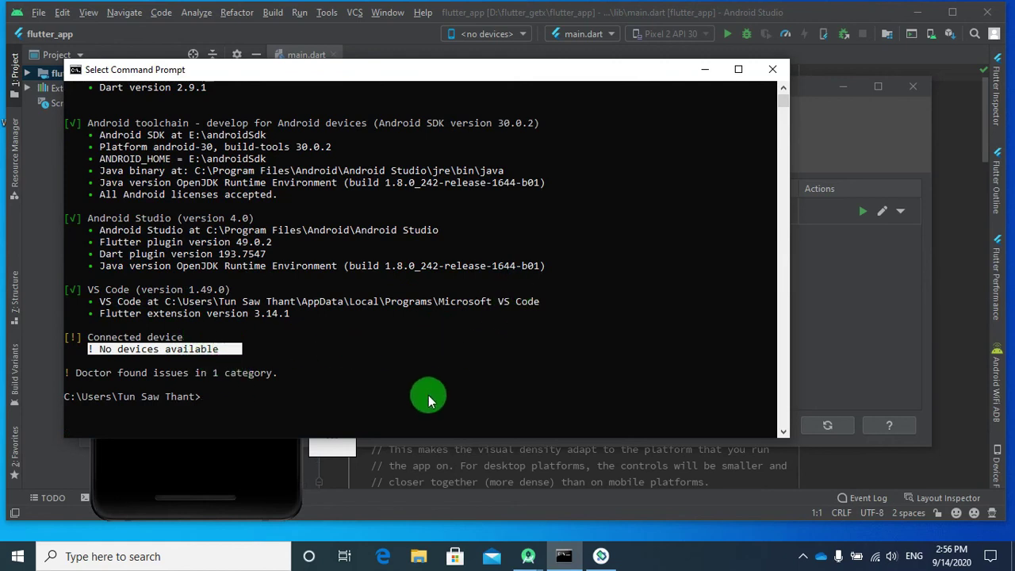
{"action": "scroll", "coordinate": [419, 394], "scroll_direction": "up", "scroll_amount": 2}
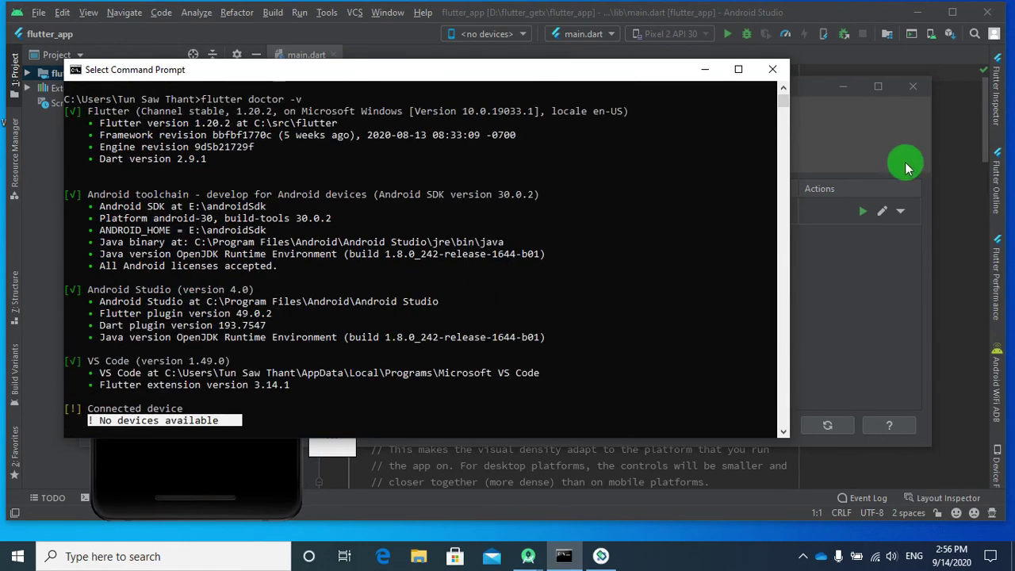
{"action": "scroll", "coordinate": [352, 304], "scroll_direction": "down", "scroll_amount": 2}
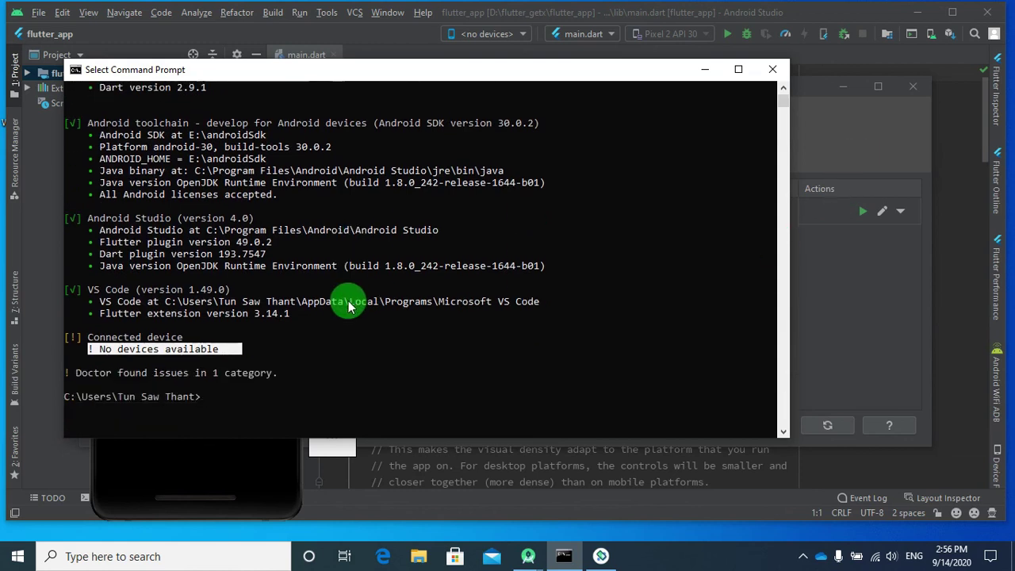
Close the Command Prompt and the Android Virtual Device Manager windows
{"action": "left_click", "coordinate": [773, 69]}
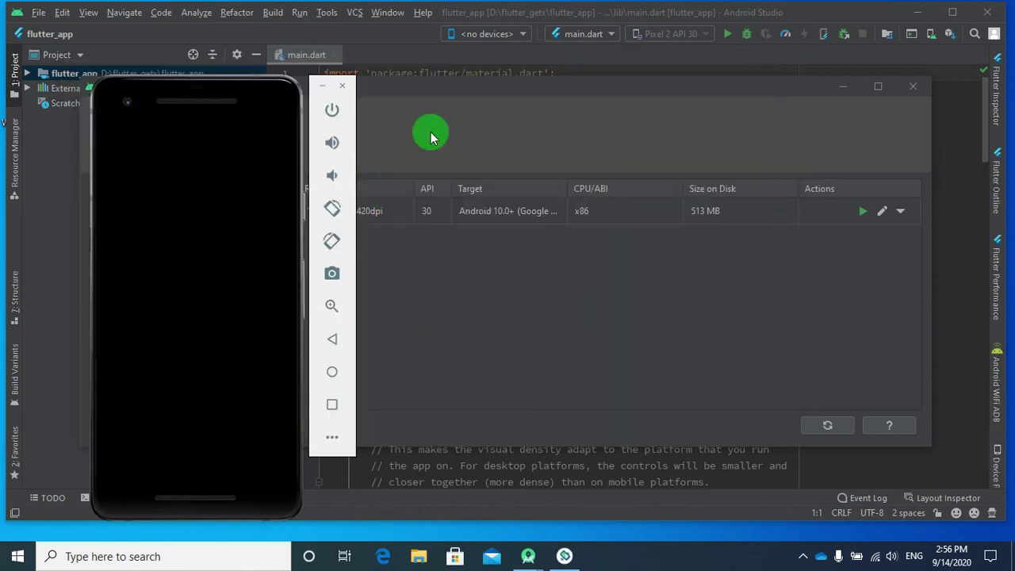
{"action": "left_click", "coordinate": [914, 87]}
{"action": "left_click", "coordinate": [914, 87]}
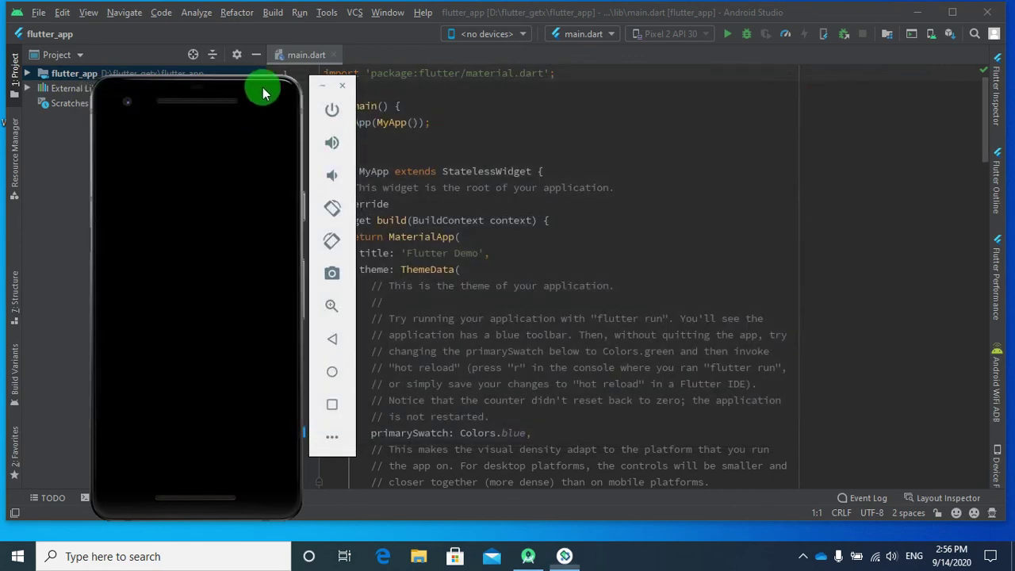
Arrange the desktop so the narrowed Android Studio window and the Pixel 2 emulator sit side by side
{"action": "left_click_drag", "start_coordinate": [265, 91], "coordinate": [789, 119]}
{"action": "left_click", "coordinate": [952, 12]}
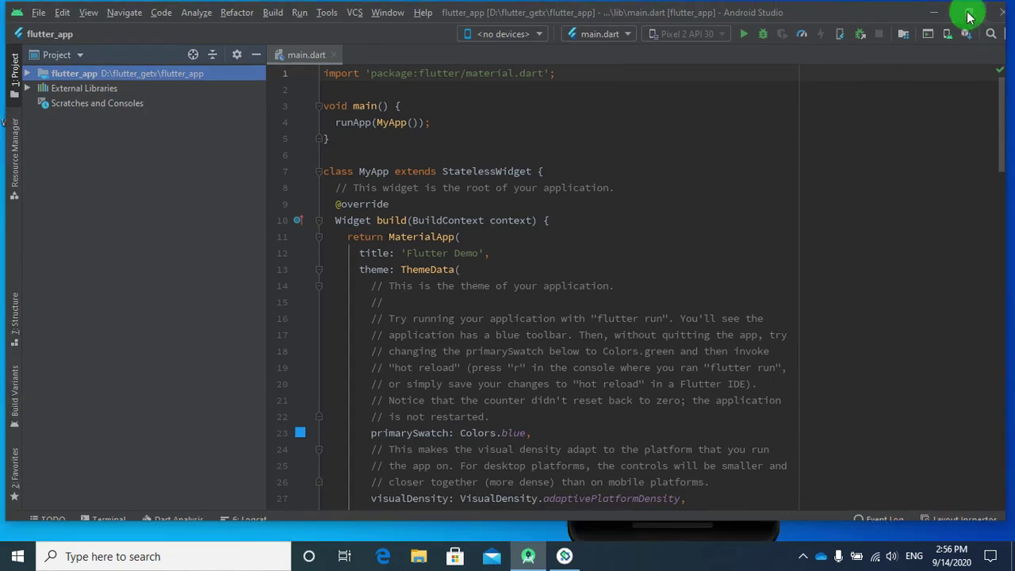
{"action": "left_click", "coordinate": [962, 12]}
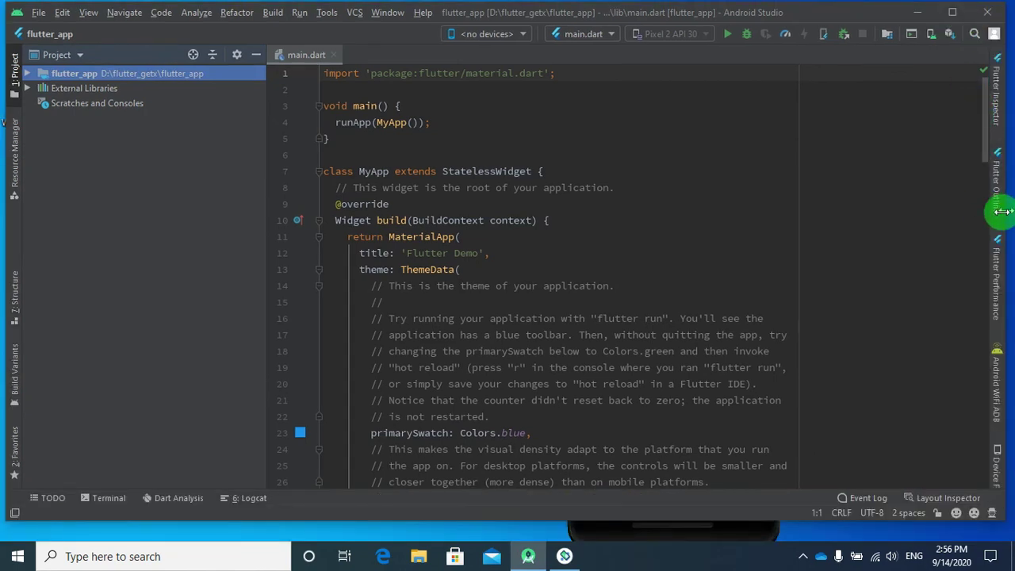
{"action": "left_click_drag", "start_coordinate": [1003, 210], "coordinate": [557, 212]}
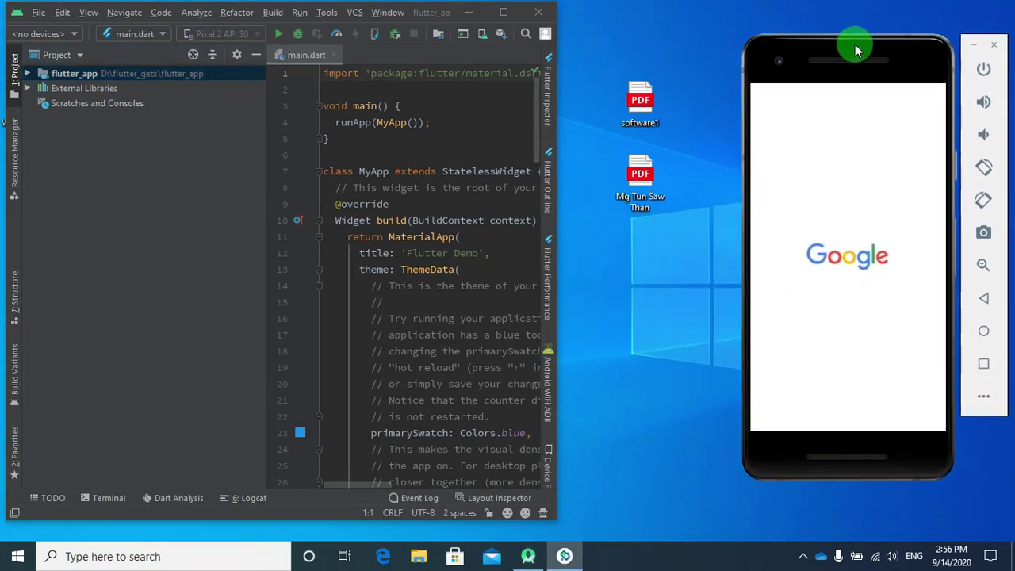
{"action": "left_click_drag", "start_coordinate": [856, 49], "coordinate": [869, 28]}
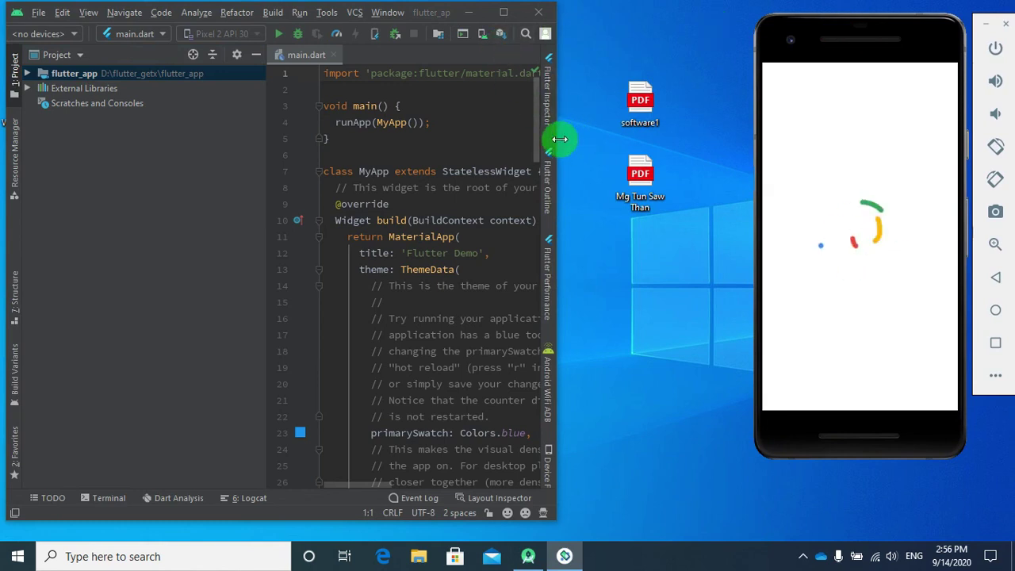
{"action": "left_click_drag", "start_coordinate": [560, 138], "coordinate": [748, 147]}
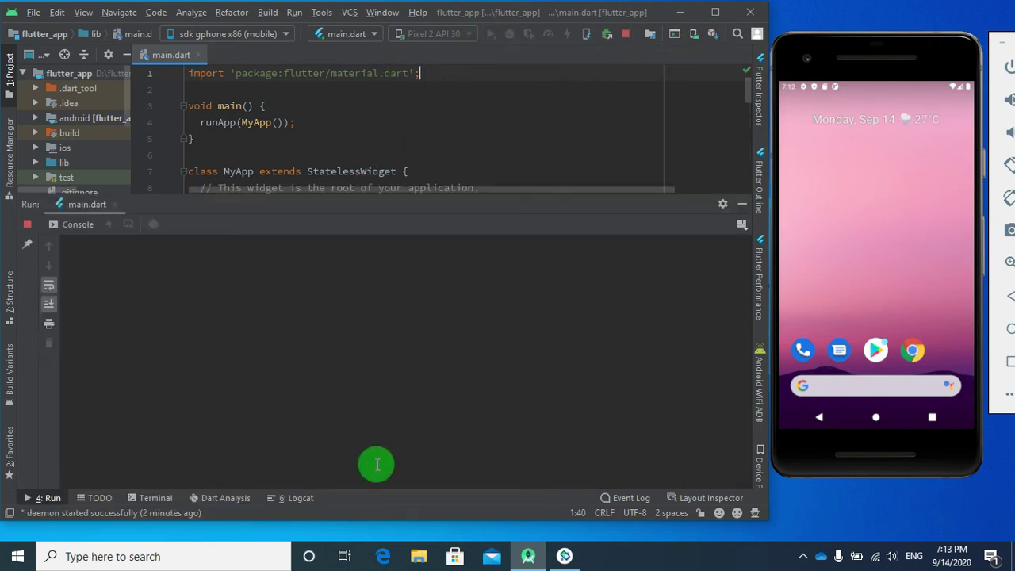
Shrink the Run console to enlarge the code editor, and test the demo app in the emulator by raising its counter to 7
{"action": "left_click_drag", "start_coordinate": [402, 206], "coordinate": [399, 249]}
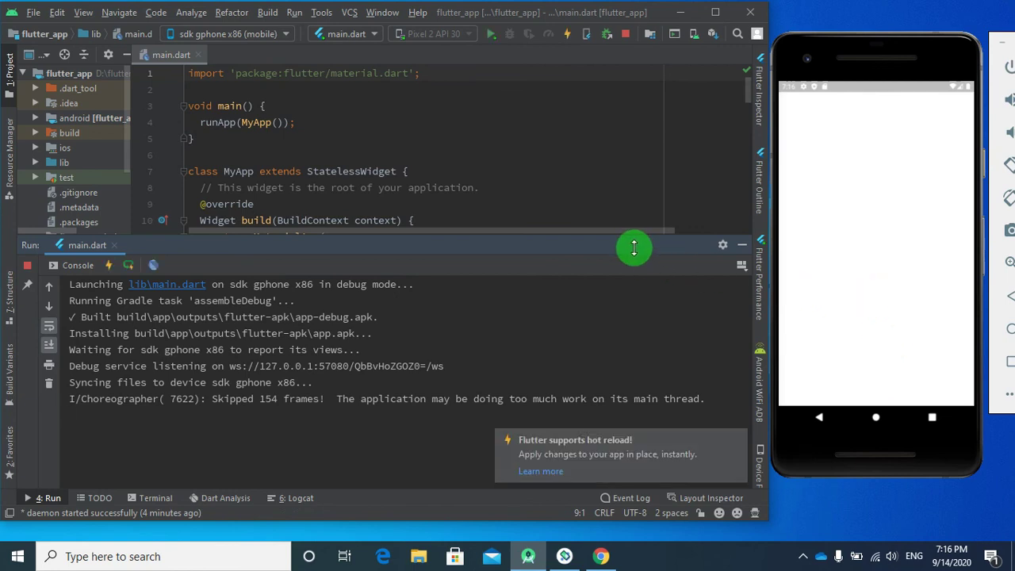
{"action": "left_click_drag", "start_coordinate": [634, 248], "coordinate": [646, 290]}
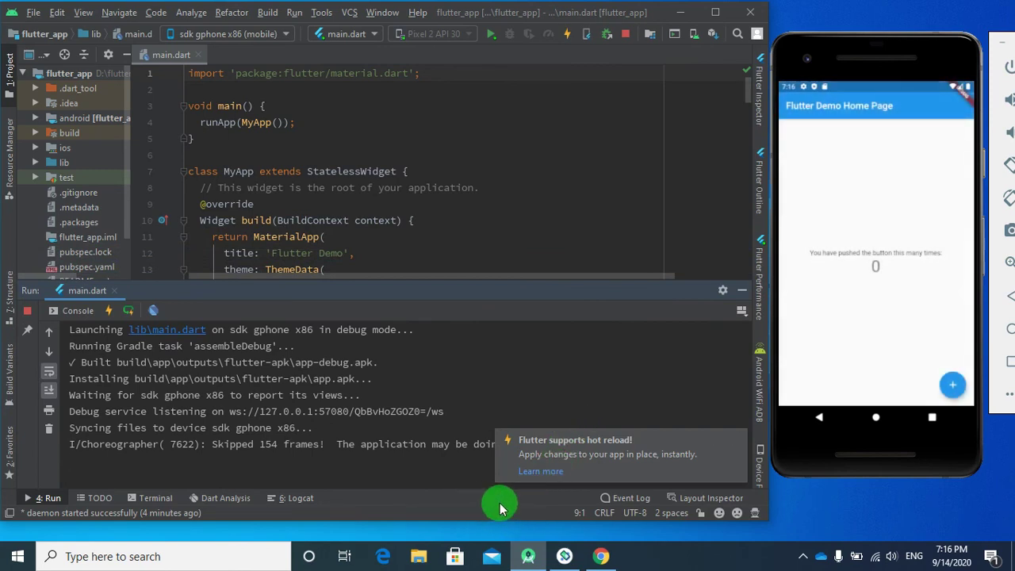
{"action": "left_click", "coordinate": [953, 389]}
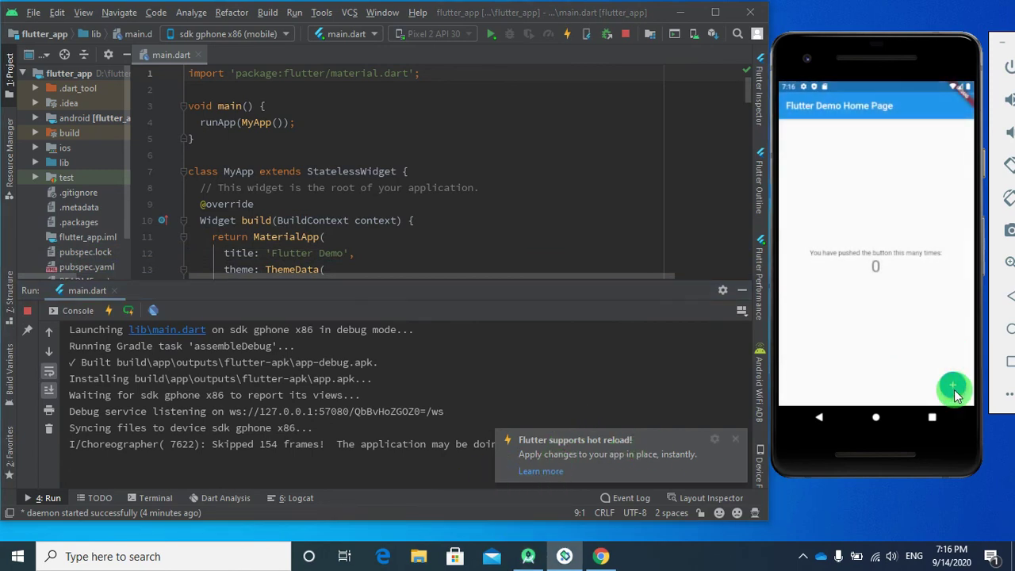
{"action": "triple_click", "coordinate": [953, 389]}
{"action": "left_click", "coordinate": [950, 386]}
{"action": "left_click", "coordinate": [953, 387]}
Hide the Run console and look over the main.dart code in the full-height editor
{"action": "left_click", "coordinate": [736, 293]}
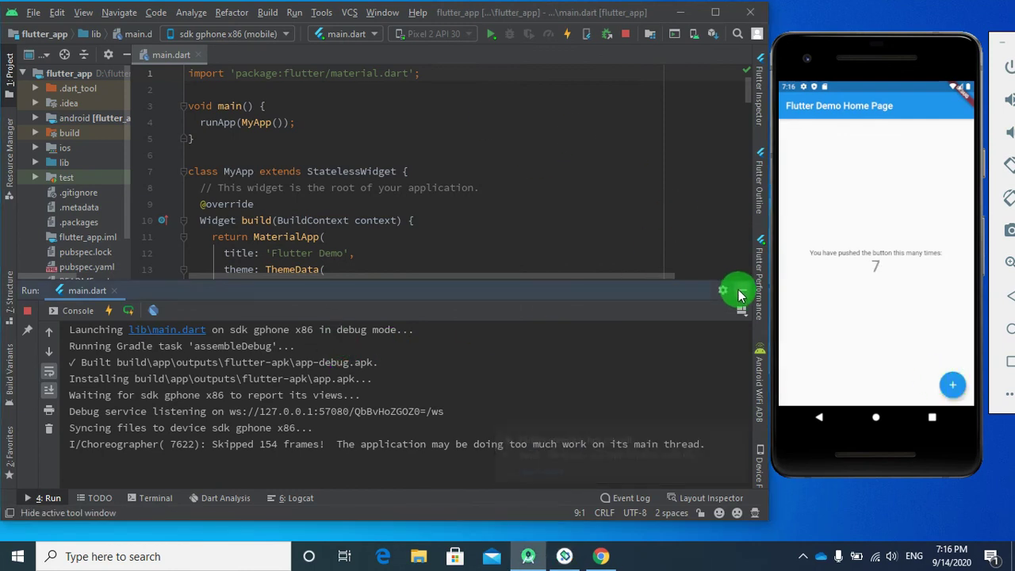
{"action": "left_click", "coordinate": [737, 295]}
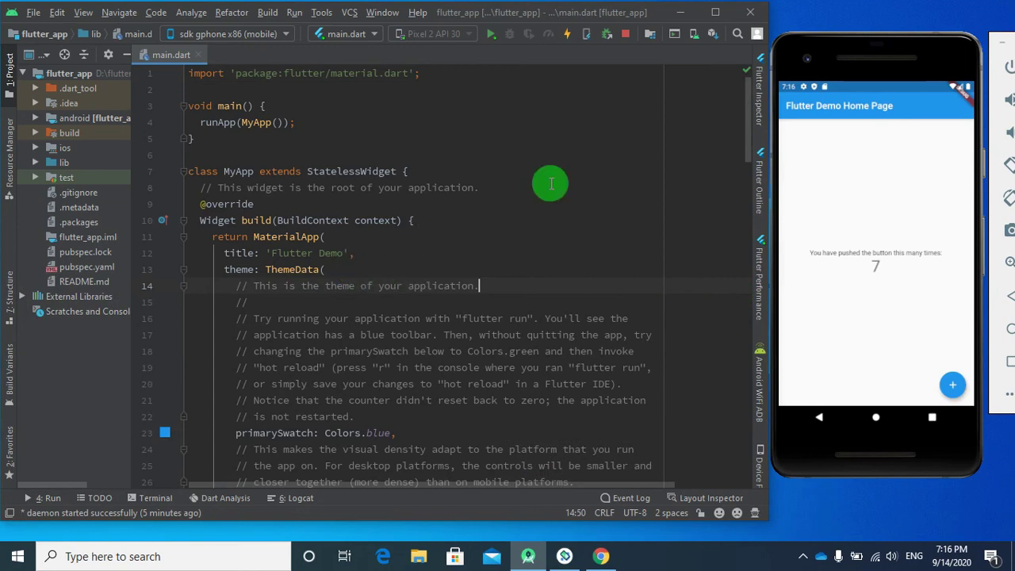
{"action": "scroll", "coordinate": [589, 174], "scroll_direction": "down", "scroll_amount": 1}
{"action": "scroll", "coordinate": [587, 179], "scroll_direction": "down", "scroll_amount": 1}
{"action": "scroll", "coordinate": [585, 180], "scroll_direction": "up", "scroll_amount": 3}
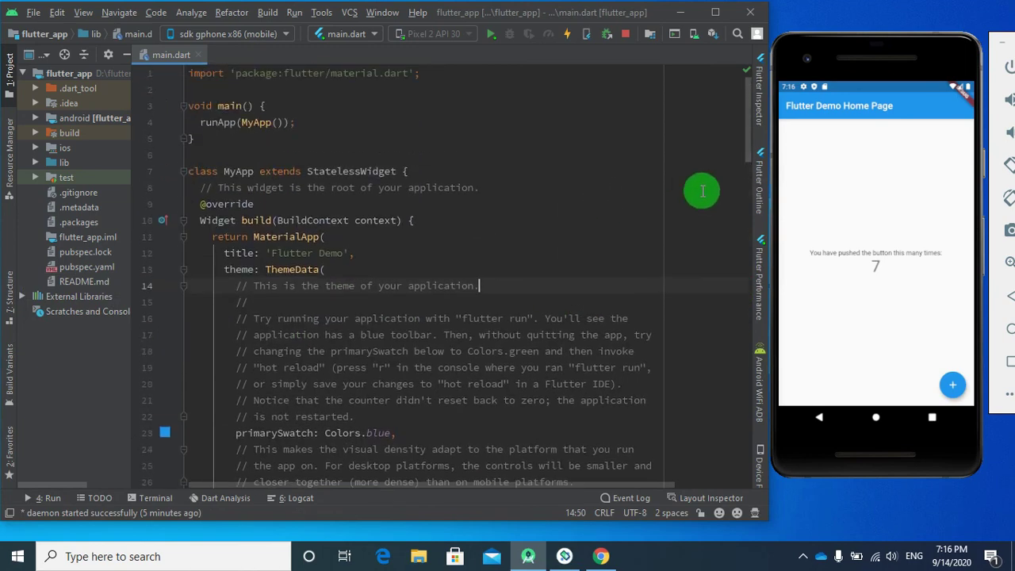